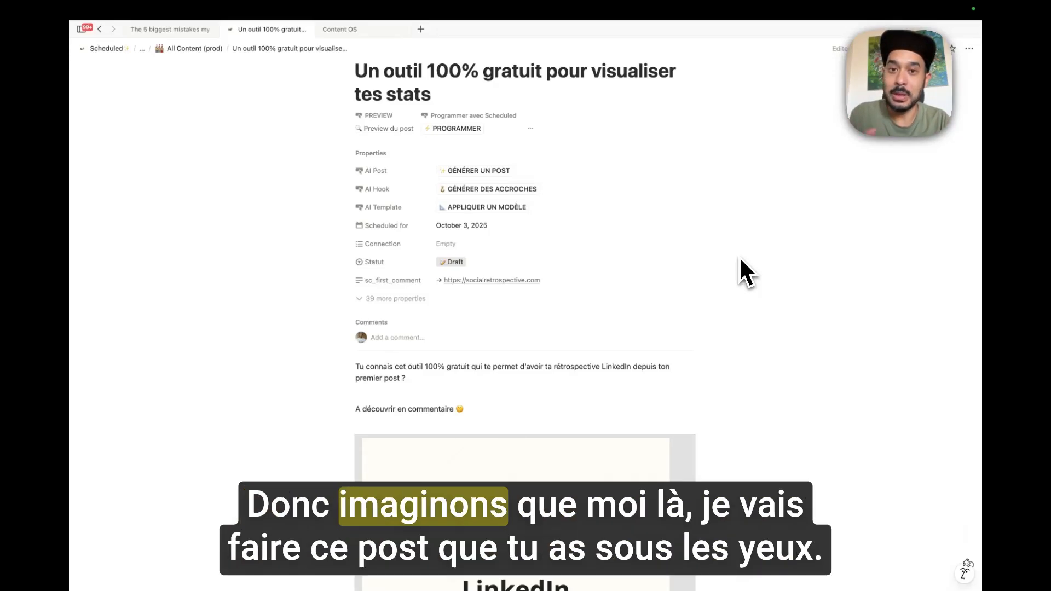
# Add a multi-select property named sc_reposted_by below sc_first_comment, then collapse the extra properties.
pyautogui.scroll(-6, 745, 272)
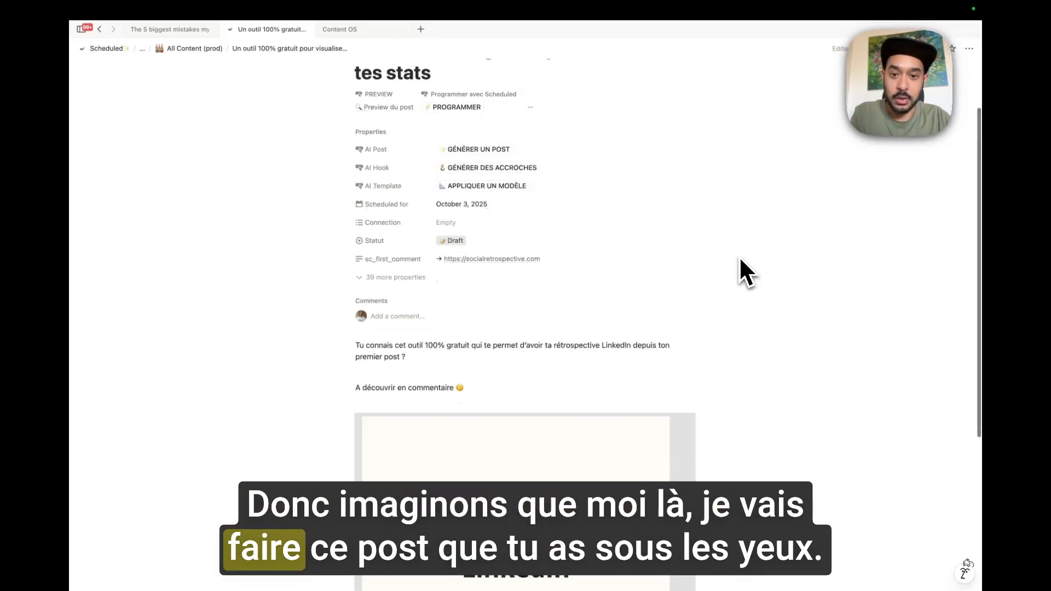
pyautogui.scroll(7, 745, 272)
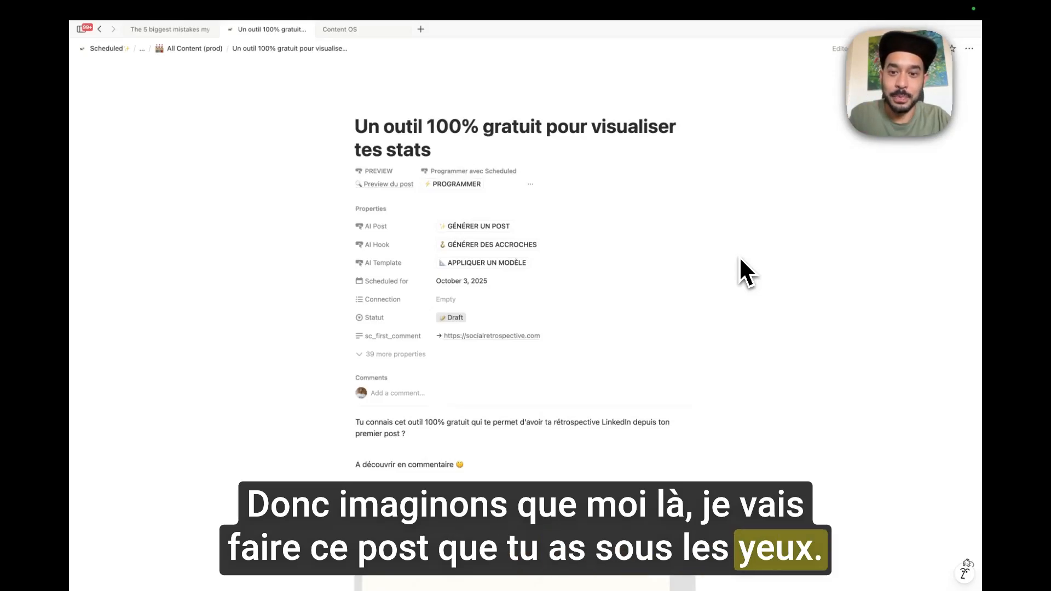
pyautogui.scroll(-2, 745, 272)
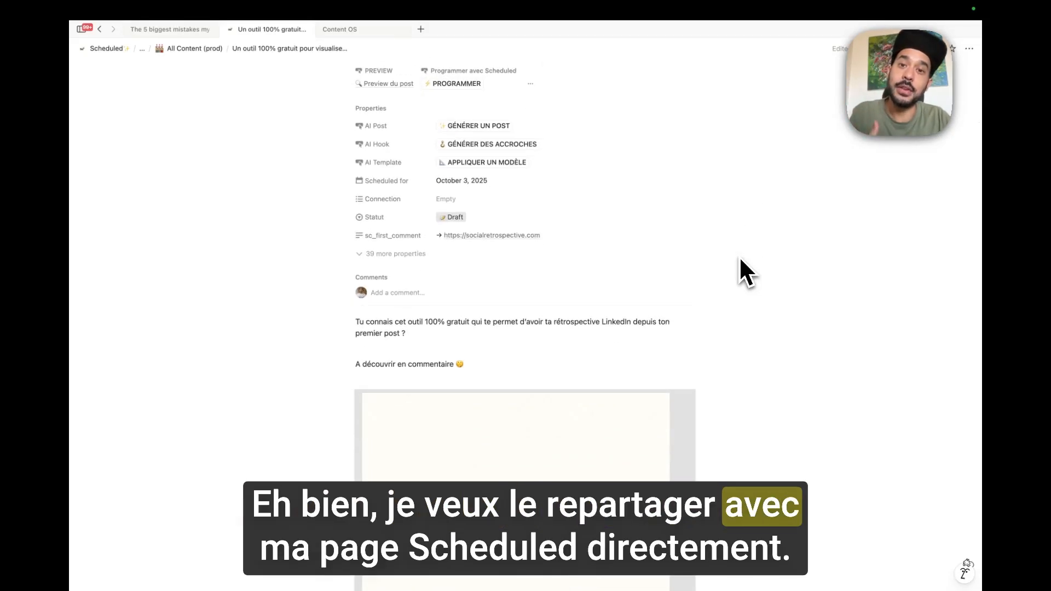
pyautogui.scroll(2, 745, 272)
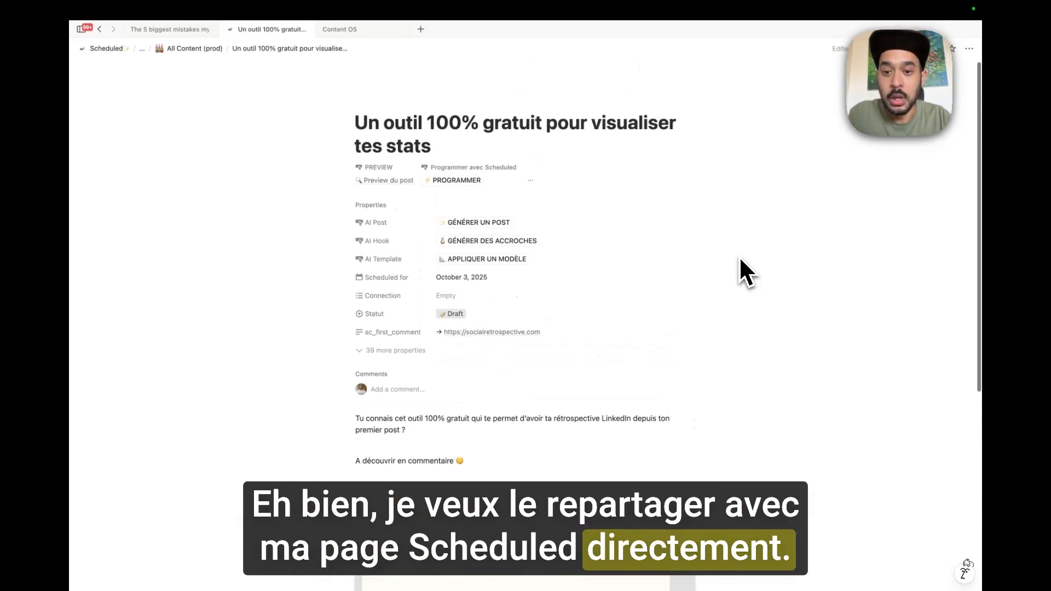
pyautogui.scroll(-6, 746, 272)
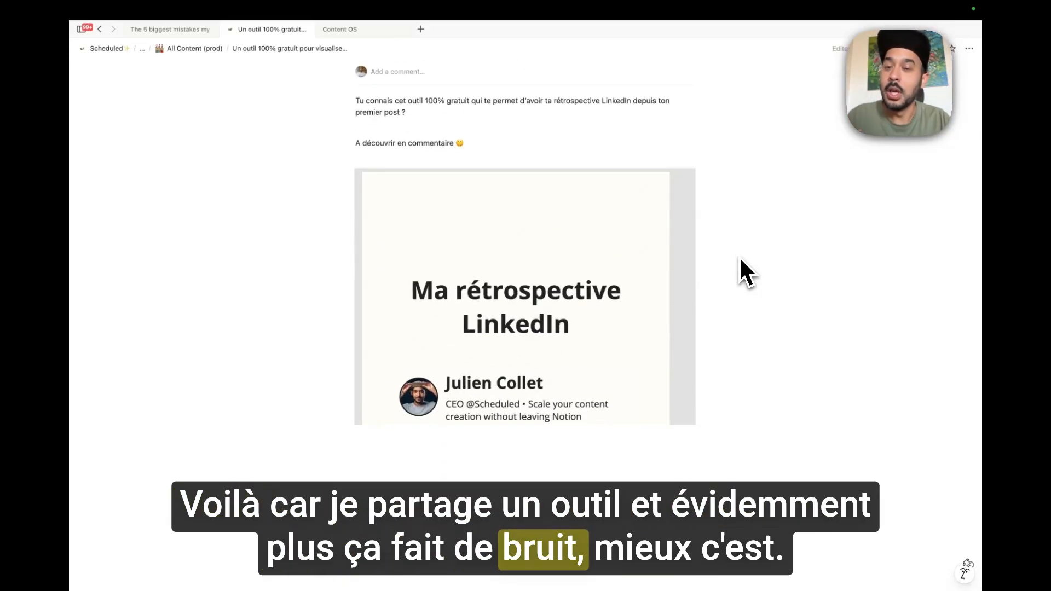
pyautogui.scroll(2, 745, 272)
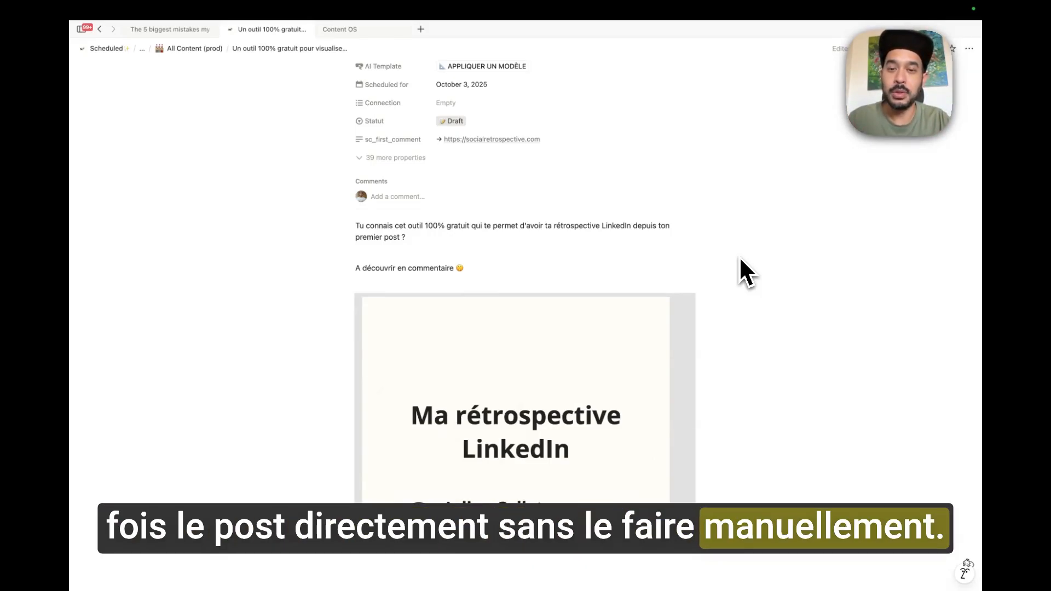
pyautogui.scroll(5, 520, 356)
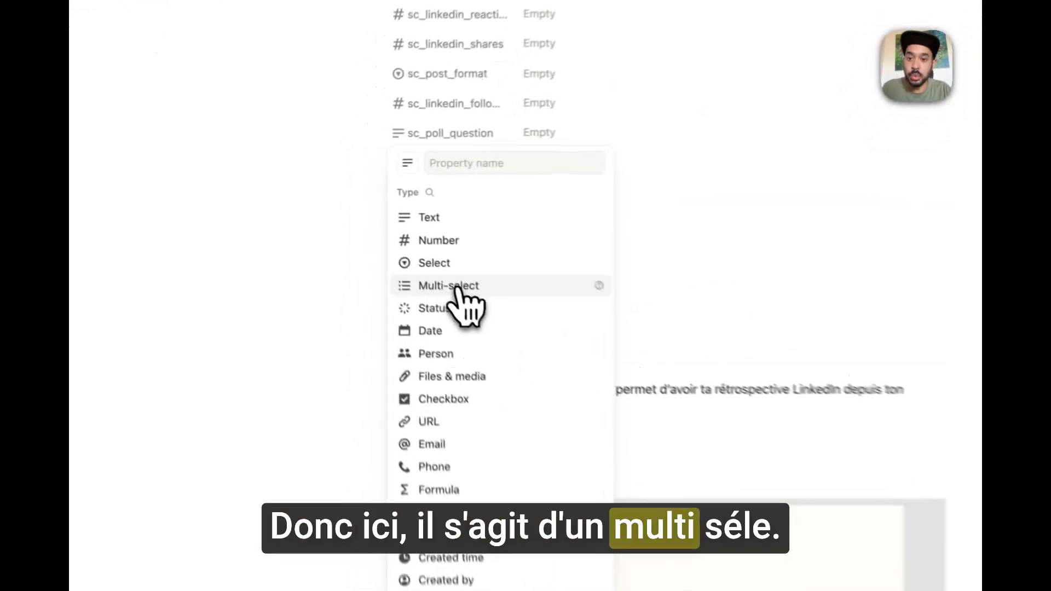
pyautogui.click(458, 287)
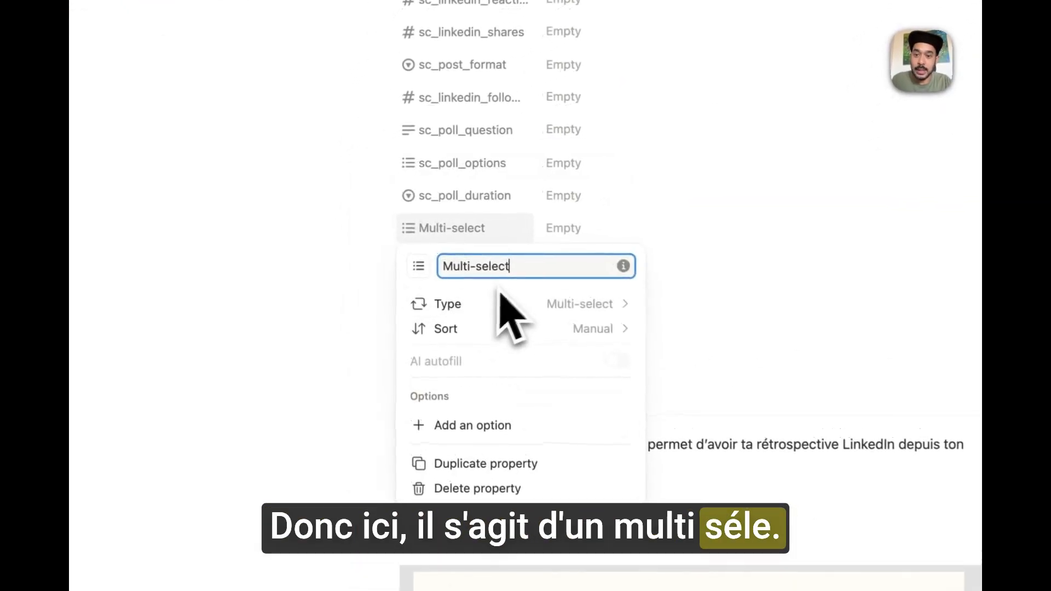
pyautogui.tripleClick(480, 265)
pyautogui.write('sc')
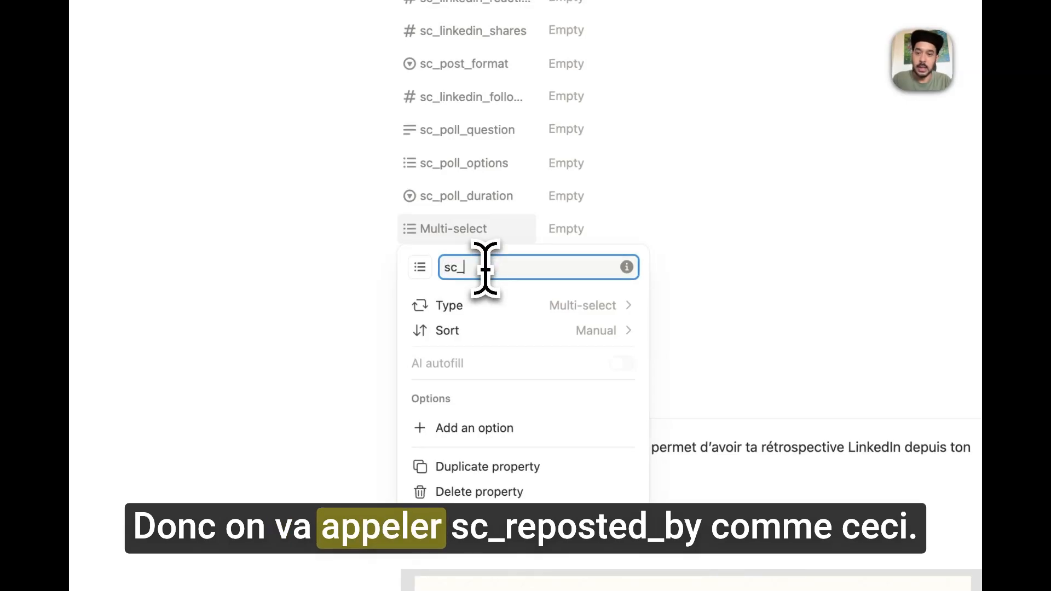
pyautogui.write('_reposted_b')
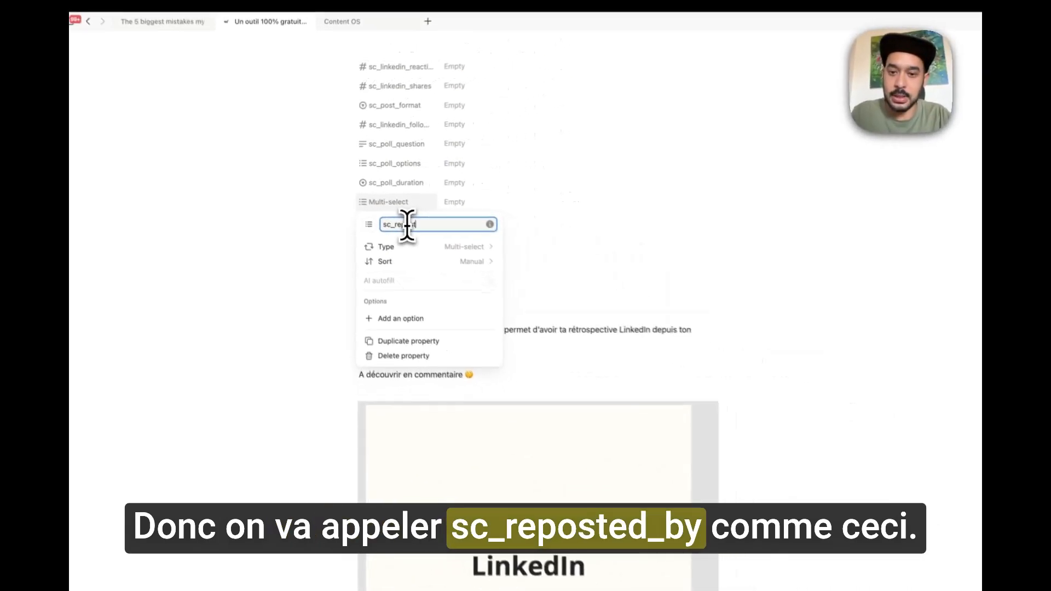
pyautogui.write('y')
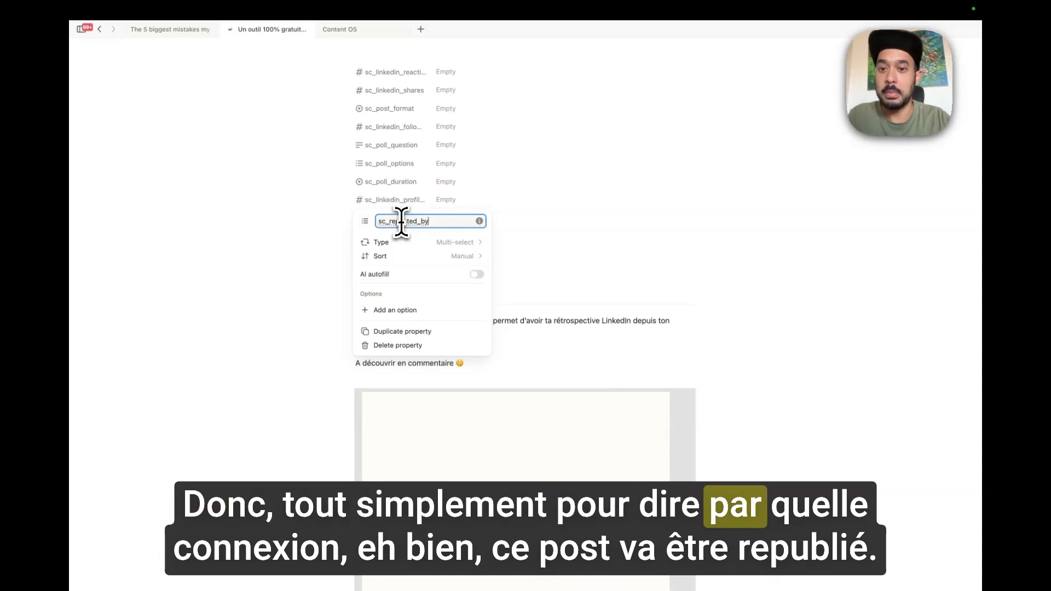
pyautogui.click(514, 242)
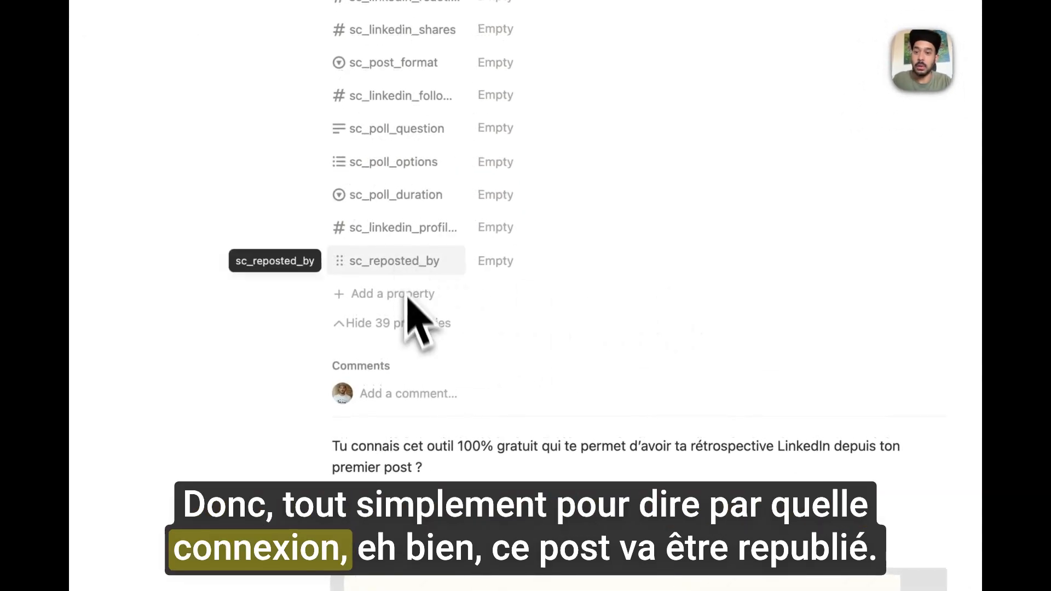
pyautogui.click(403, 323)
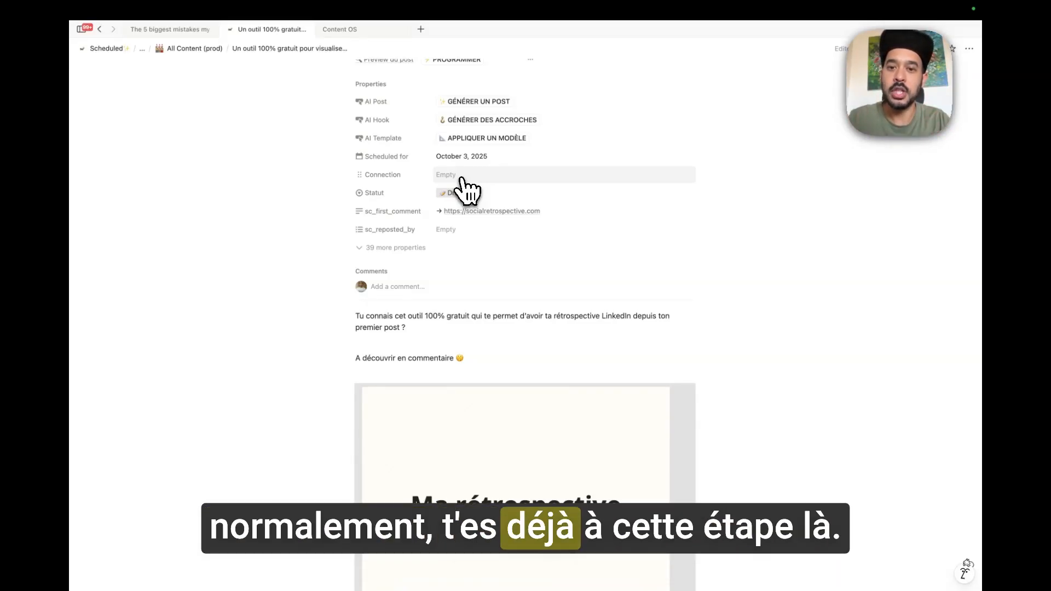
# Set the post's Connection to the personal LinkedIn profile.
pyautogui.click(461, 176)
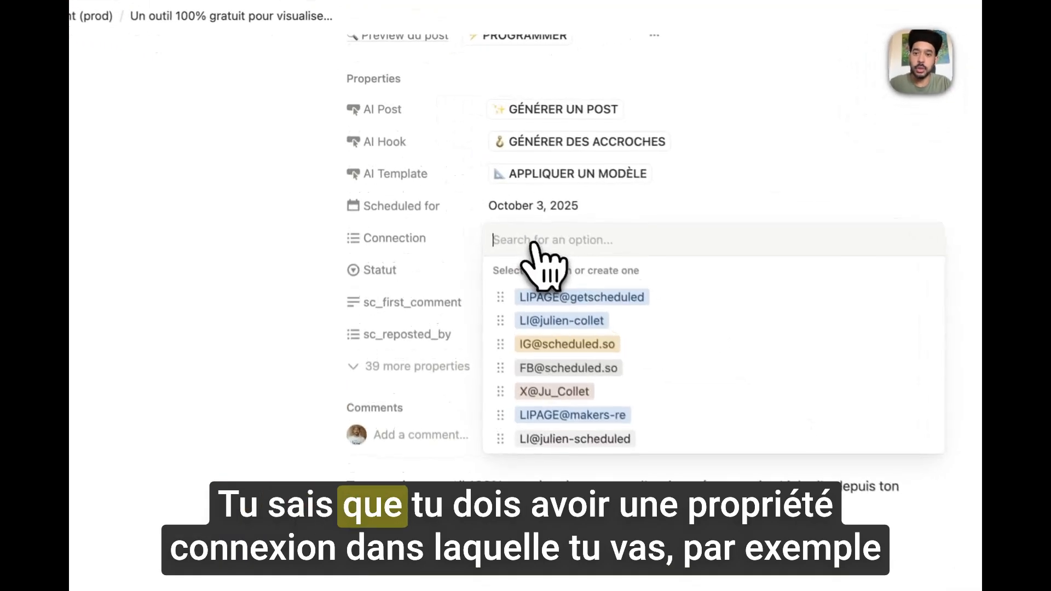
pyautogui.click(586, 330)
pyautogui.press('Escape')
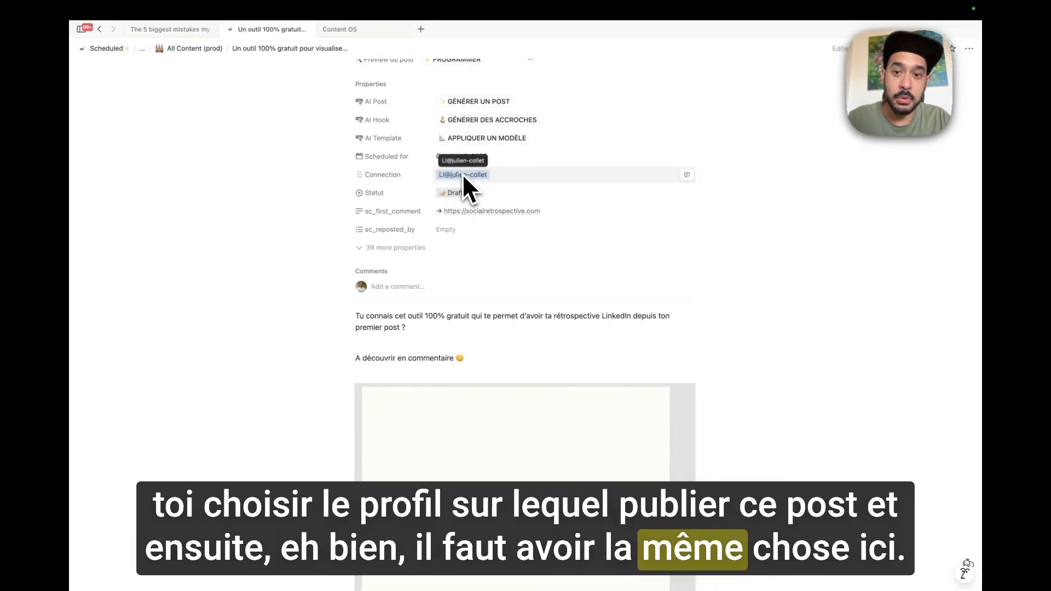
pyautogui.click(448, 231)
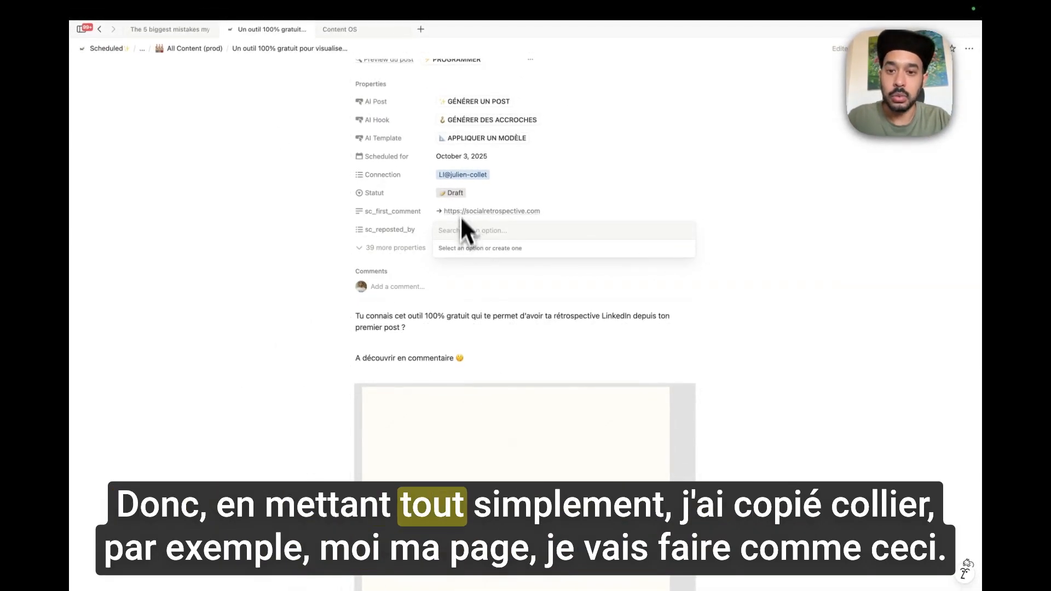
pyautogui.click(462, 177)
# Copy the Scheduled company page name from Connection and add it as a new sc_reposted_by option.
pyautogui.click(462, 174)
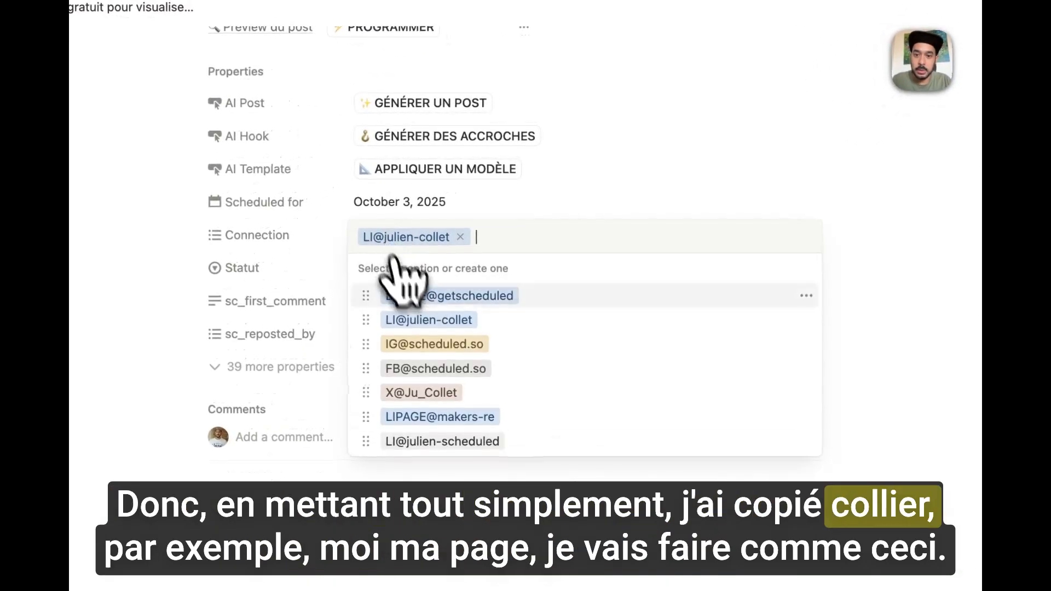
pyautogui.click(437, 300)
pyautogui.moveTo(609, 238); pyautogui.dragTo(482, 234)
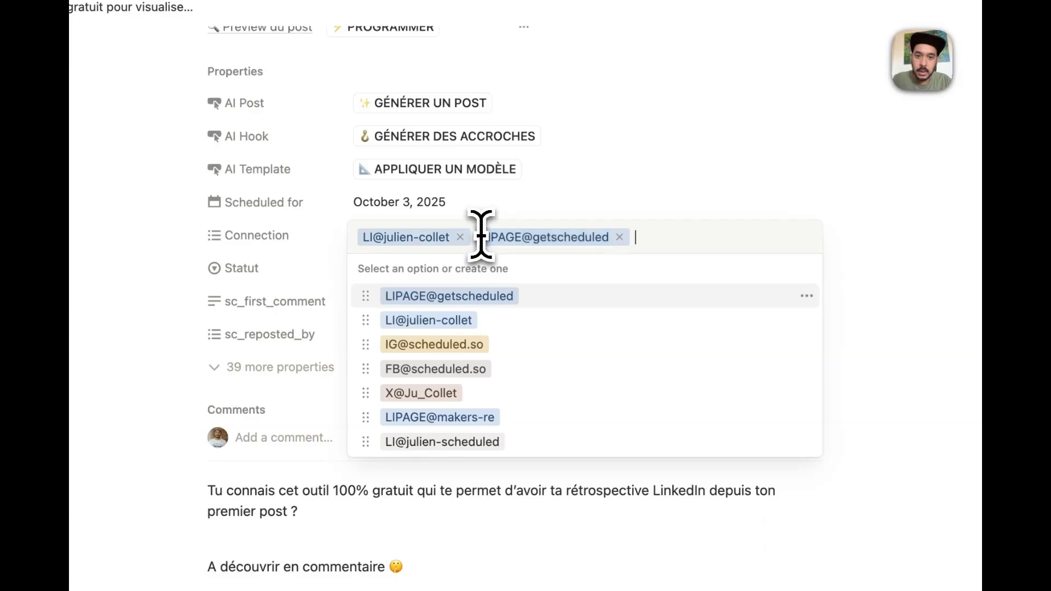
pyautogui.click(618, 237)
pyautogui.click(585, 212)
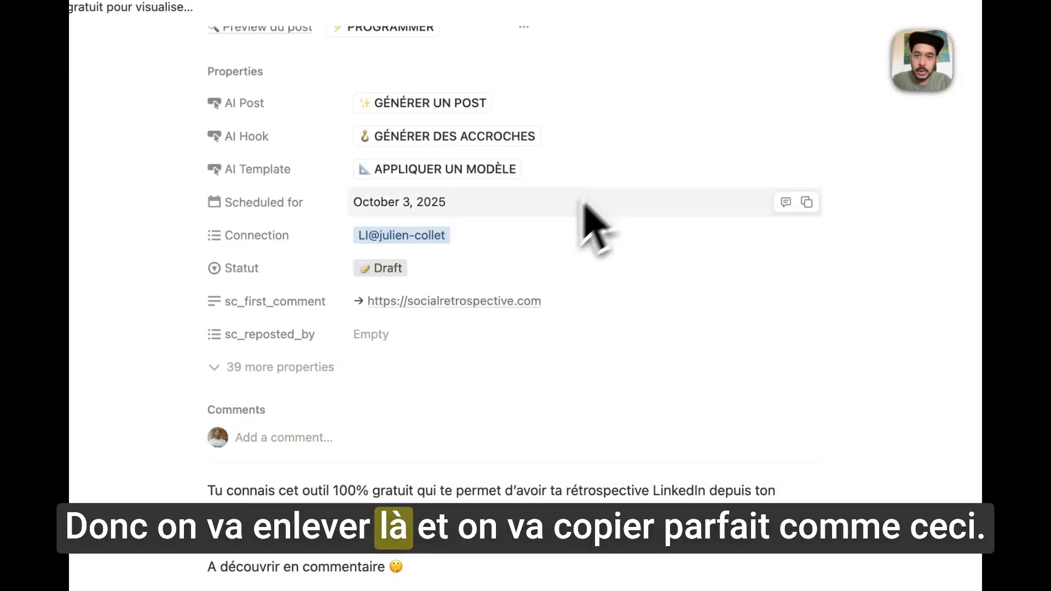
pyautogui.click(398, 339)
pyautogui.write('LIPAGE@getscheduled')
pyautogui.press('Return')
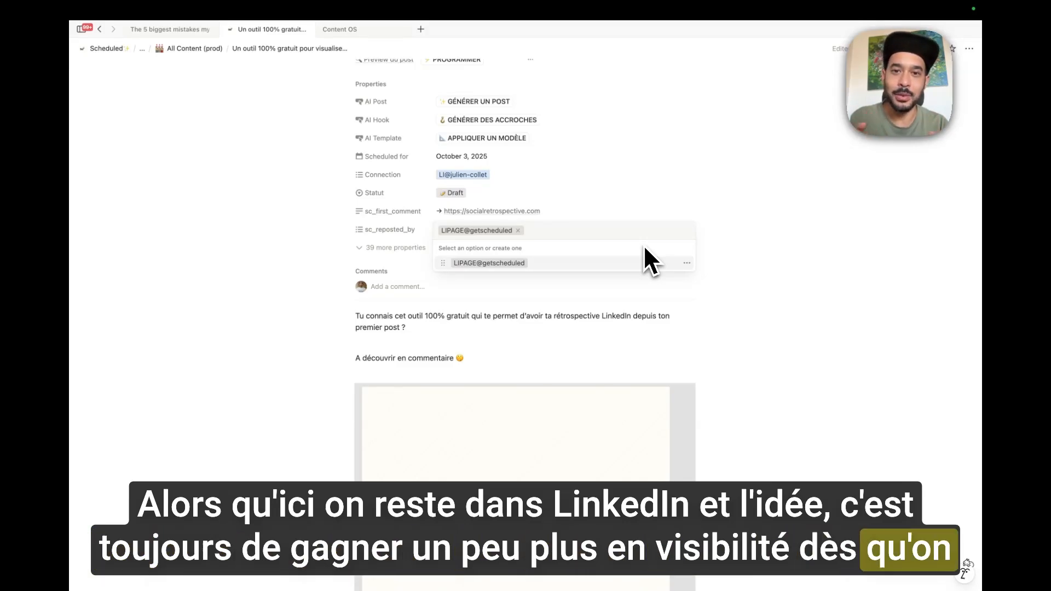
# Close the sc_reposted_by list, keeping the Scheduled company page as its value.
pyautogui.click(582, 336)
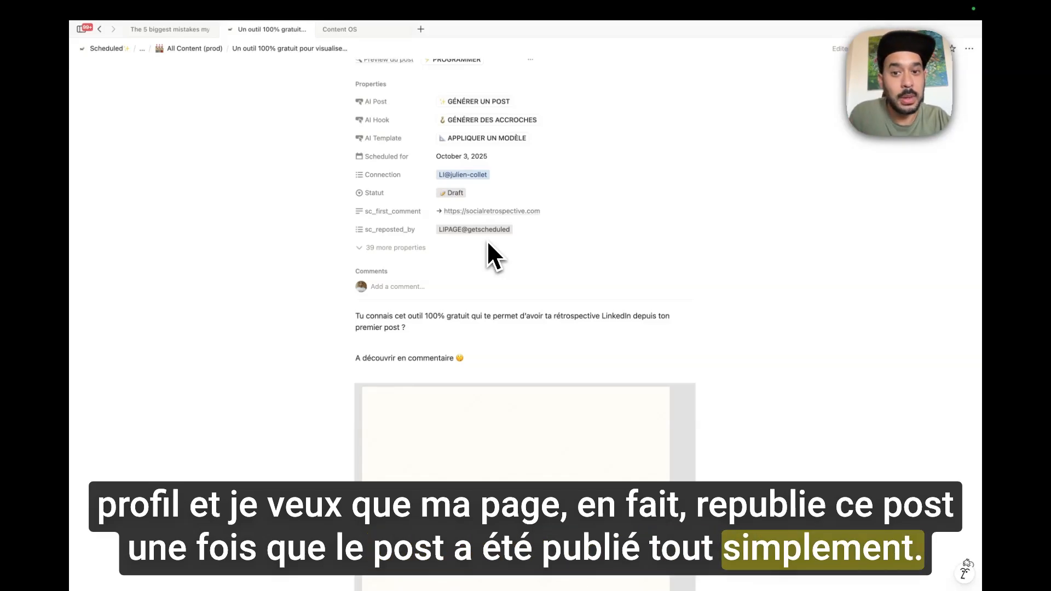
# Add a 10:00 time to the post's Scheduled for date.
pyautogui.scroll(-2, 488, 244)
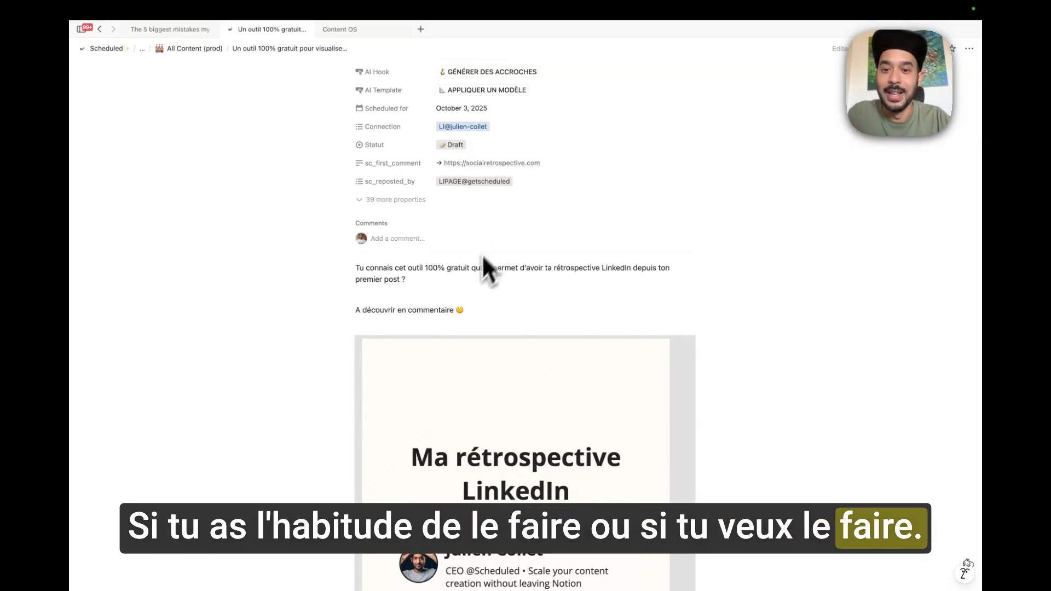
pyautogui.scroll(3, 463, 301)
pyautogui.scroll(1, 475, 276)
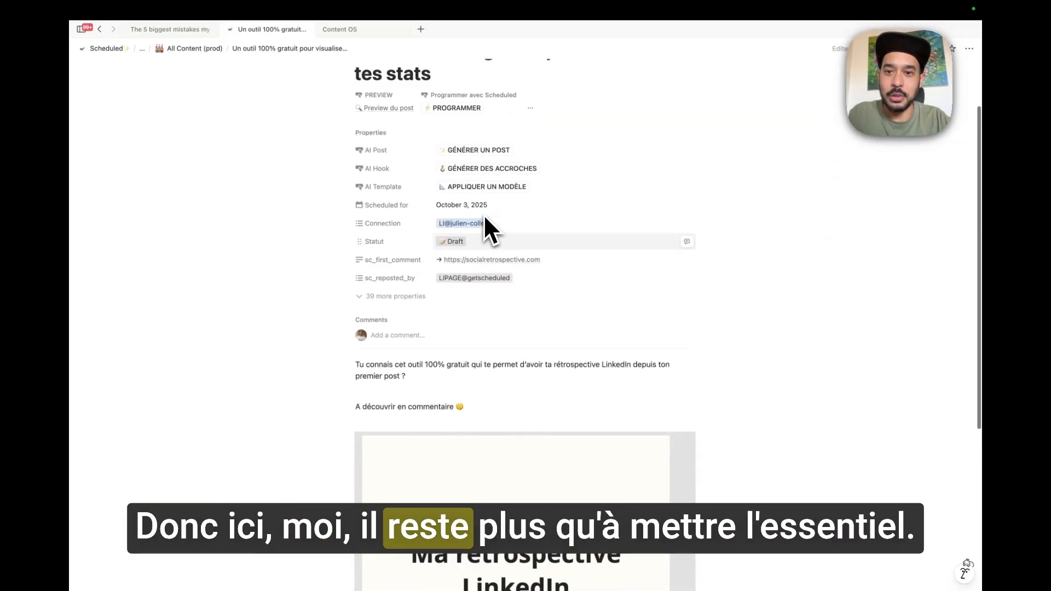
pyautogui.click(500, 205)
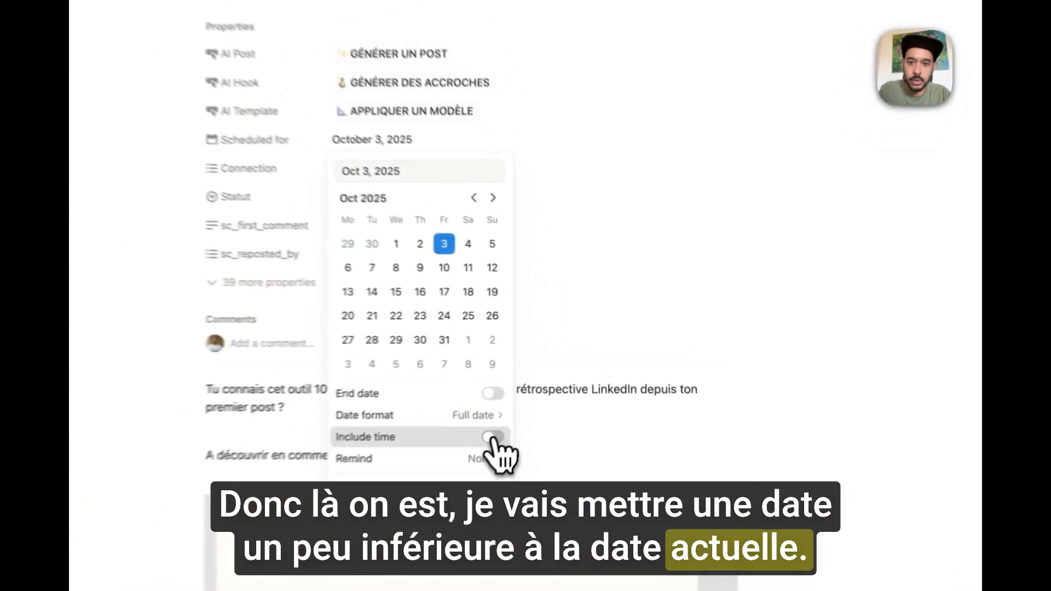
pyautogui.click(492, 438)
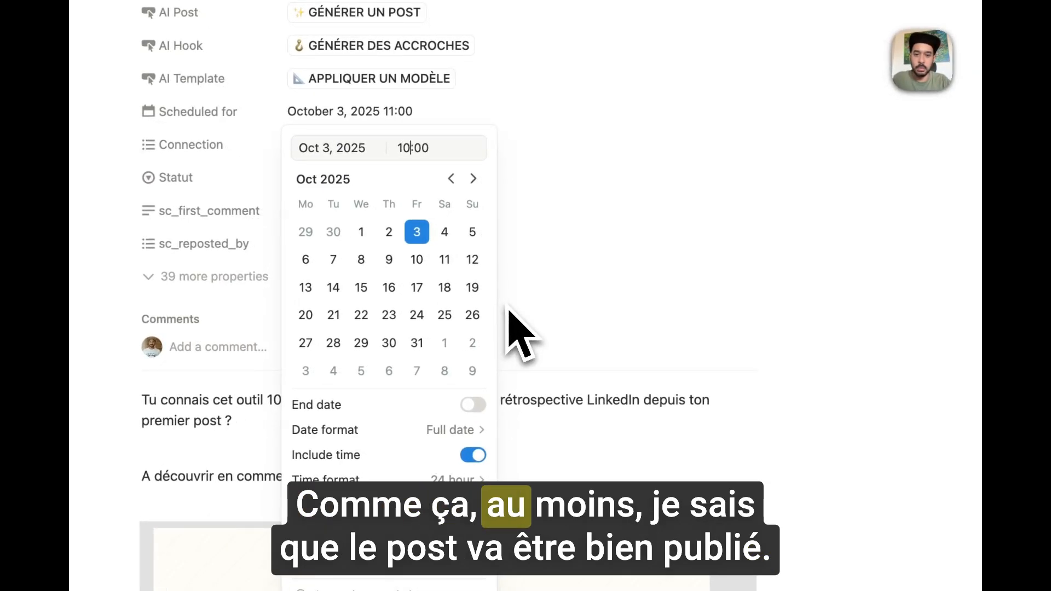
pyautogui.click(758, 388)
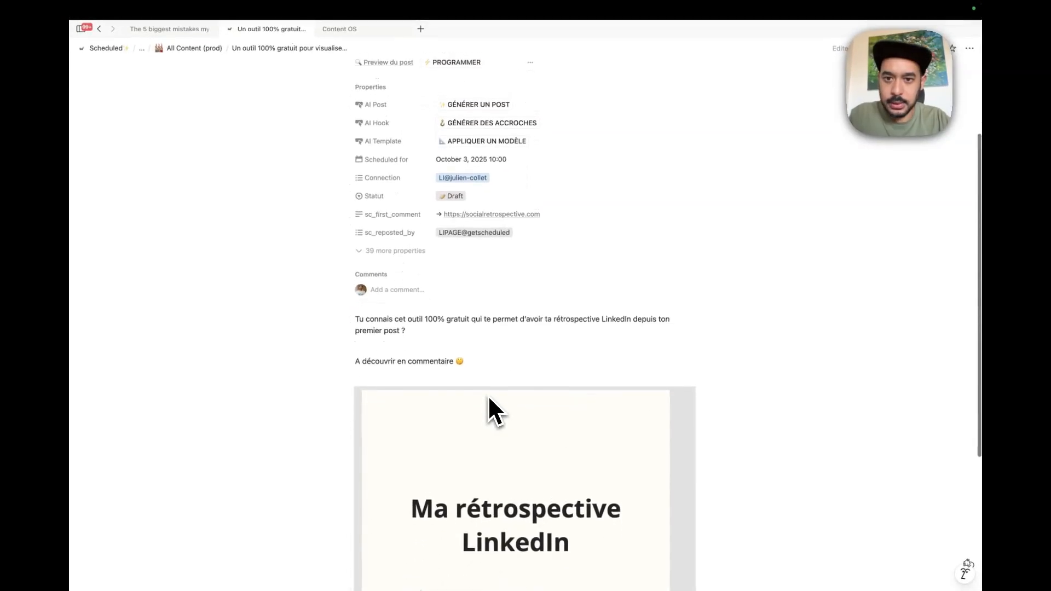
# Change the post's Statut from Draft to Ready to be scheduled.
pyautogui.scroll(1, 487, 396)
pyautogui.click(453, 215)
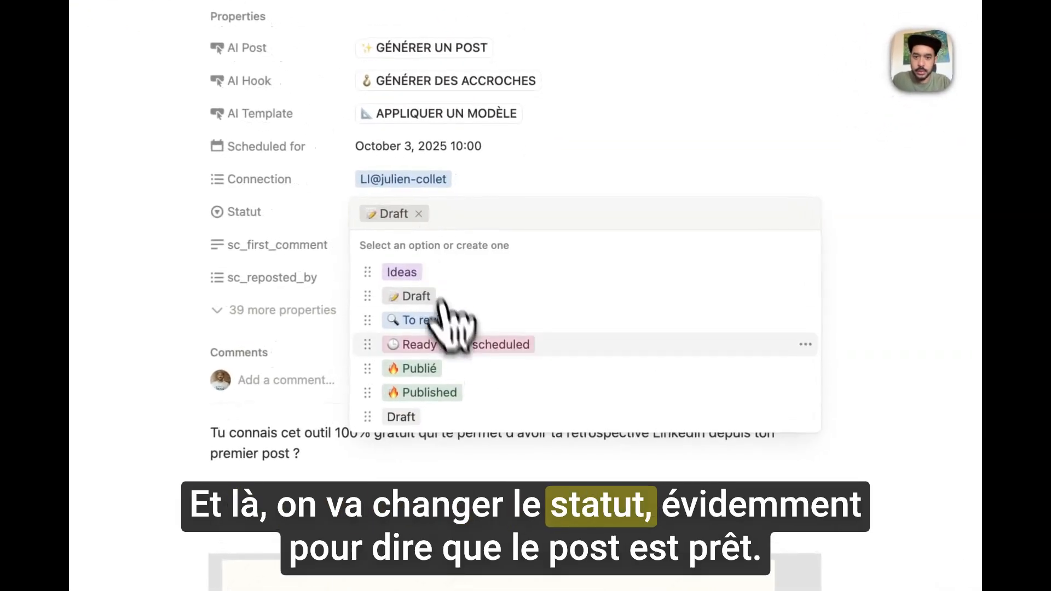
pyautogui.click(481, 350)
pyautogui.scroll(-2, 695, 383)
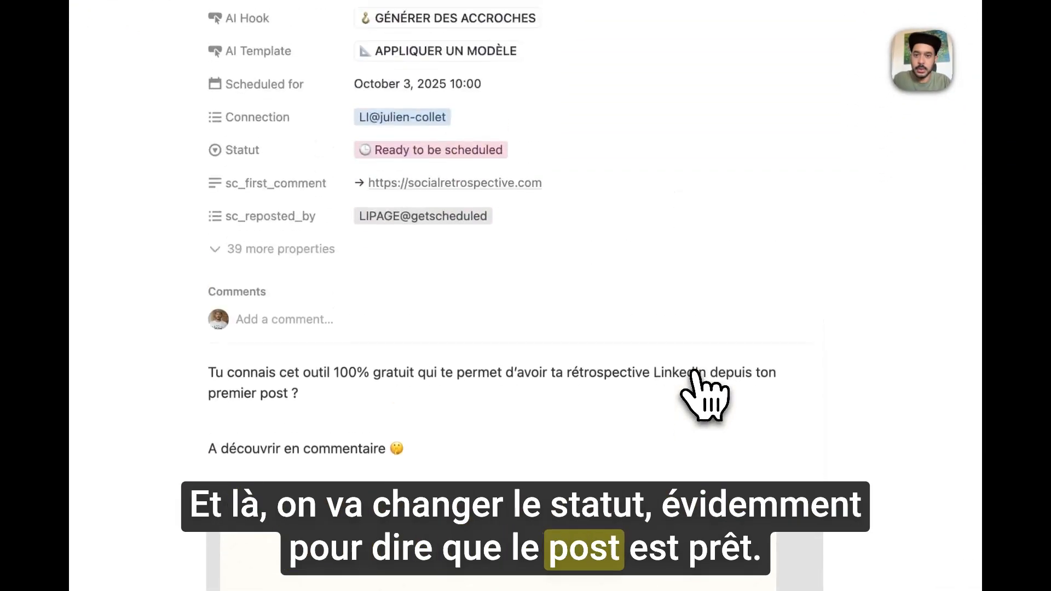
pyautogui.scroll(-5, 694, 376)
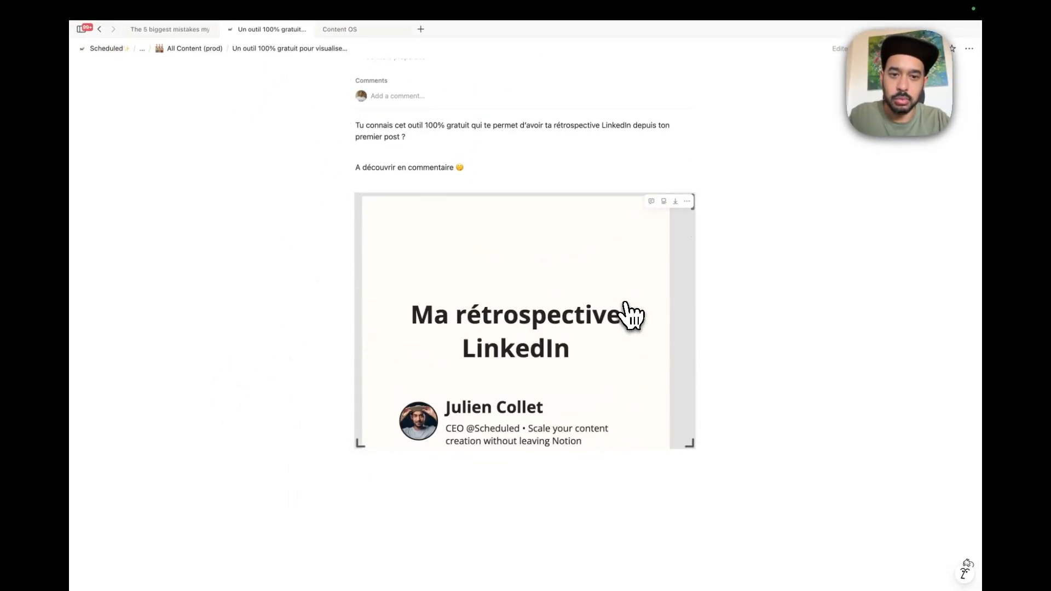
pyautogui.scroll(4, 790, 312)
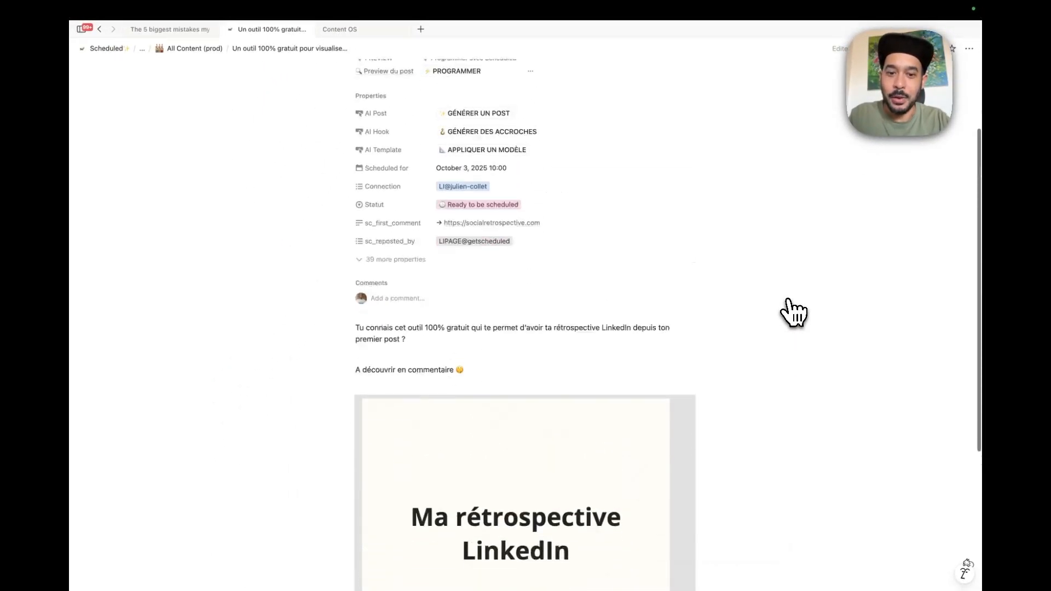
pyautogui.scroll(-4, 793, 312)
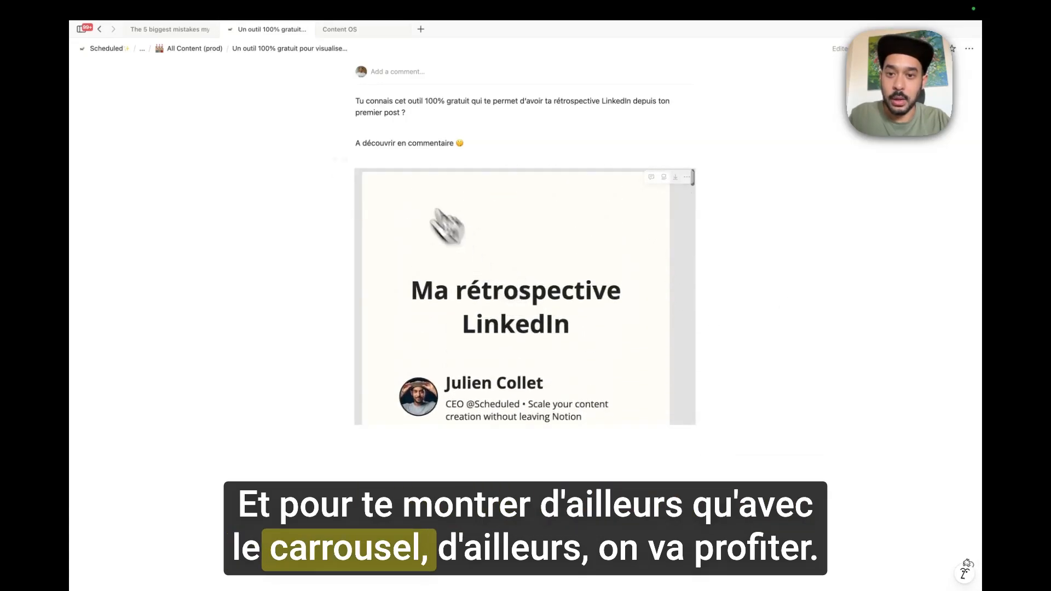
# Caption the LinkedIn retrospective image with 'Social Retros'.
pyautogui.click(664, 177)
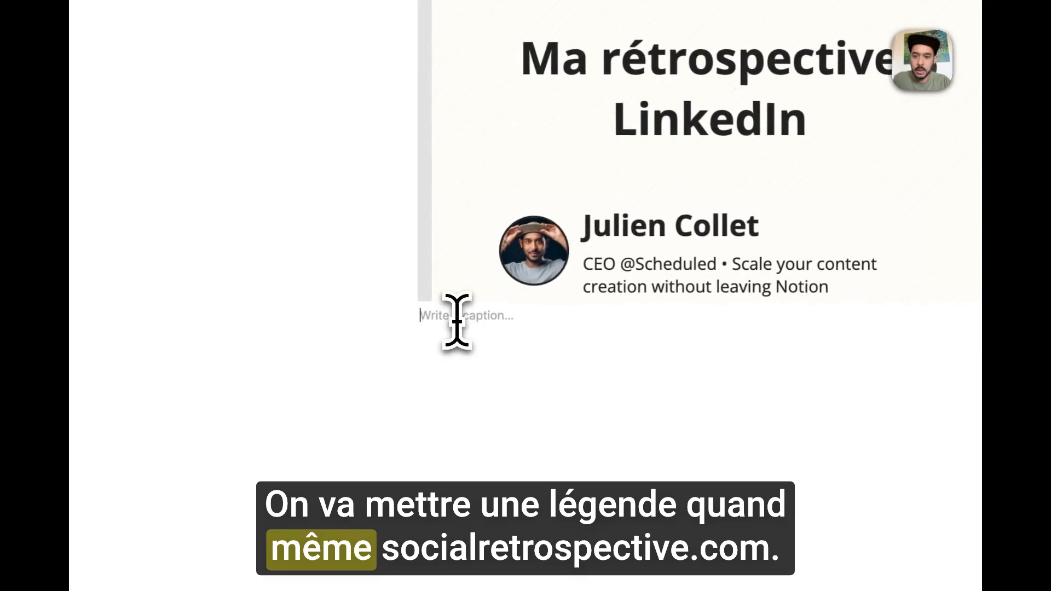
pyautogui.write('Socia')
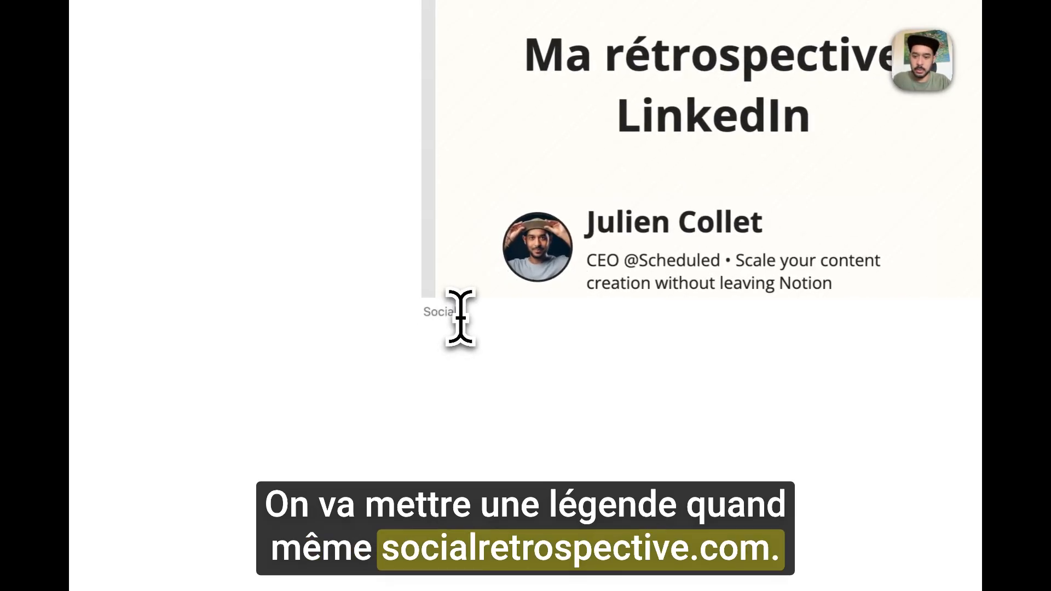
pyautogui.write('l Retros')
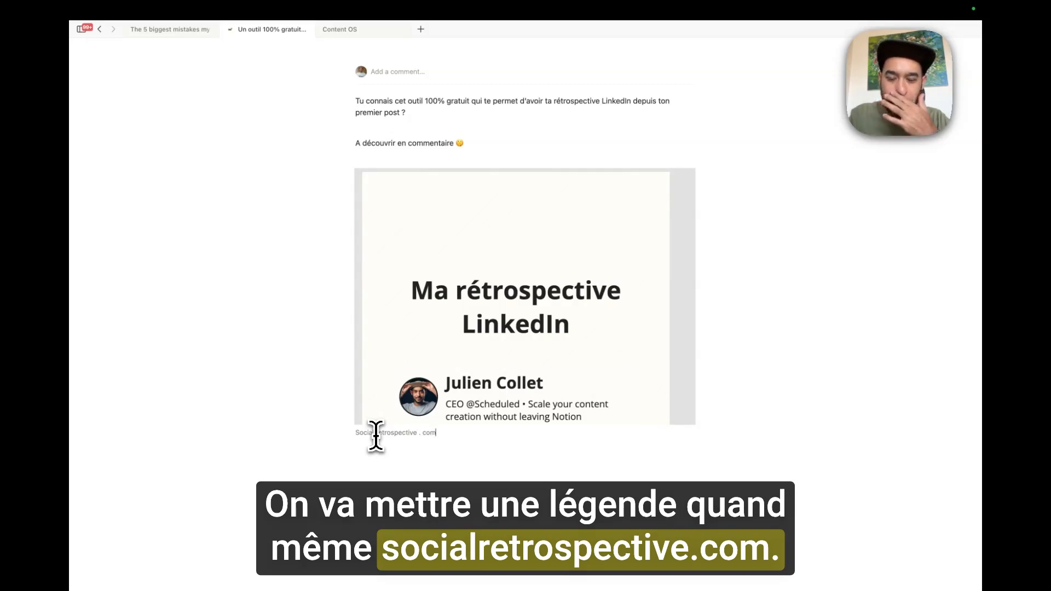
pyautogui.scroll(3, 710, 364)
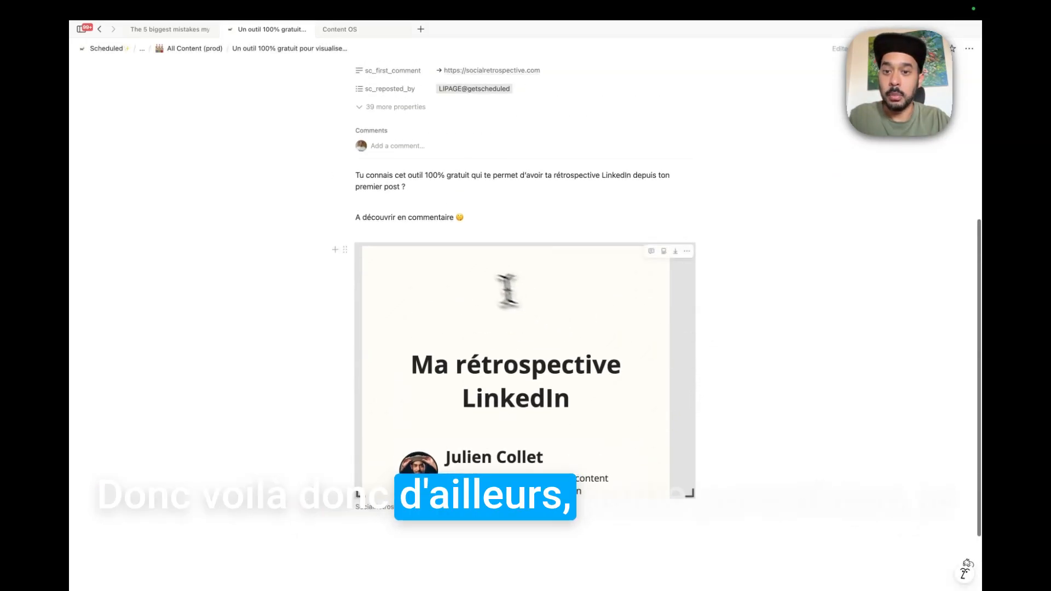
pyautogui.moveTo(409, 187); pyautogui.dragTo(345, 149)
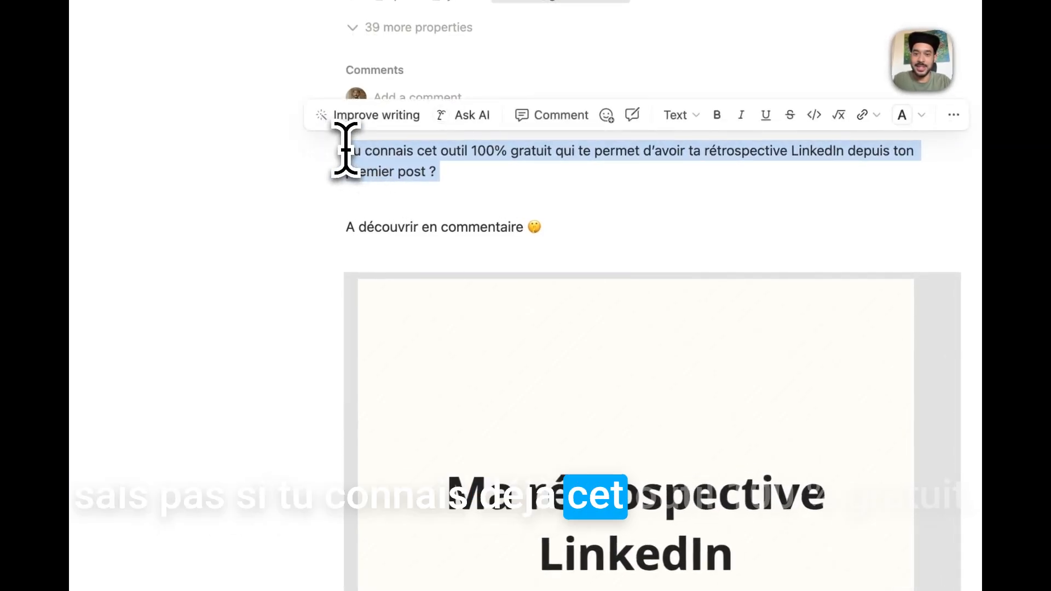
pyautogui.scroll(-10, 633, 323)
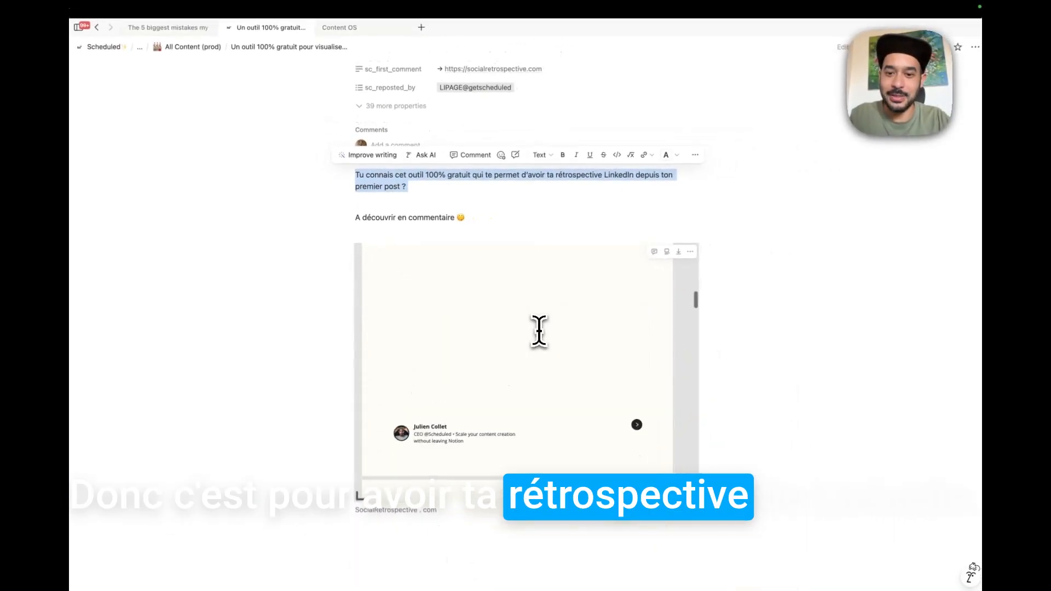
pyautogui.scroll(-15, 539, 331)
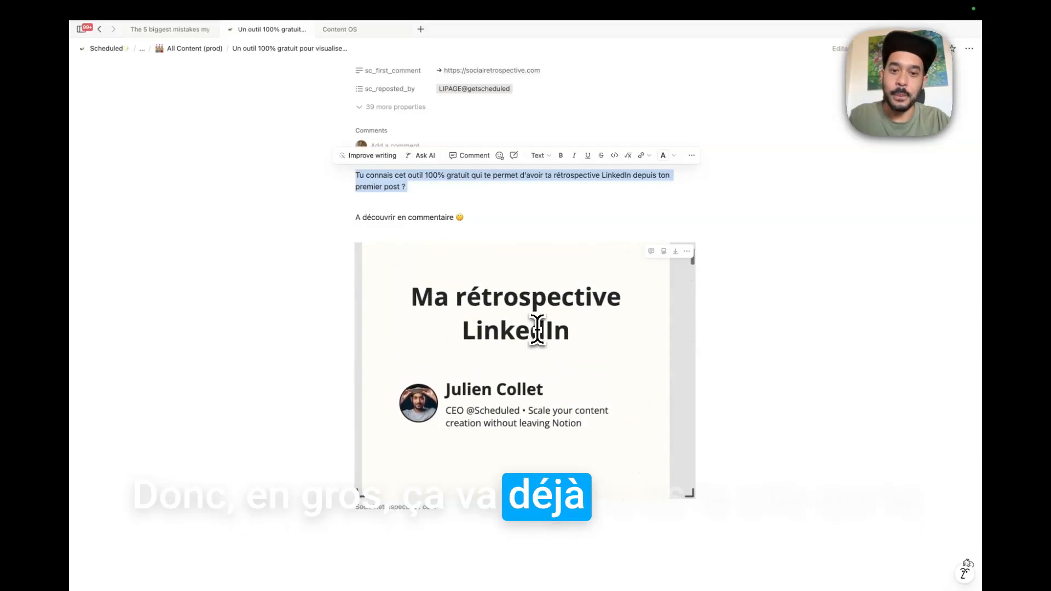
pyautogui.scroll(2, 537, 328)
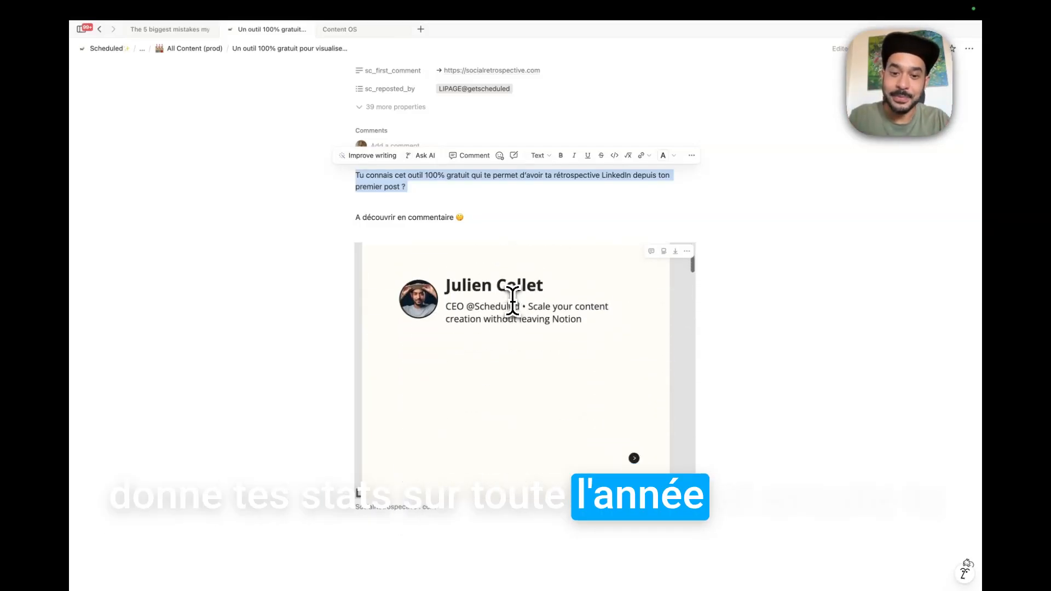
pyautogui.scroll(-5, 512, 301)
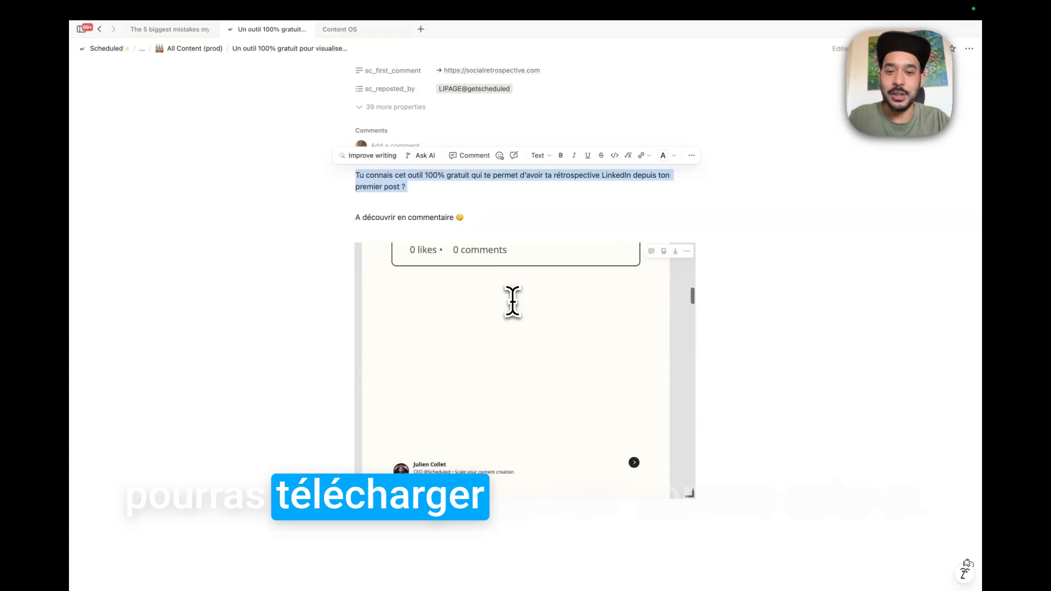
pyautogui.scroll(5, 512, 301)
pyautogui.scroll(-3, 512, 301)
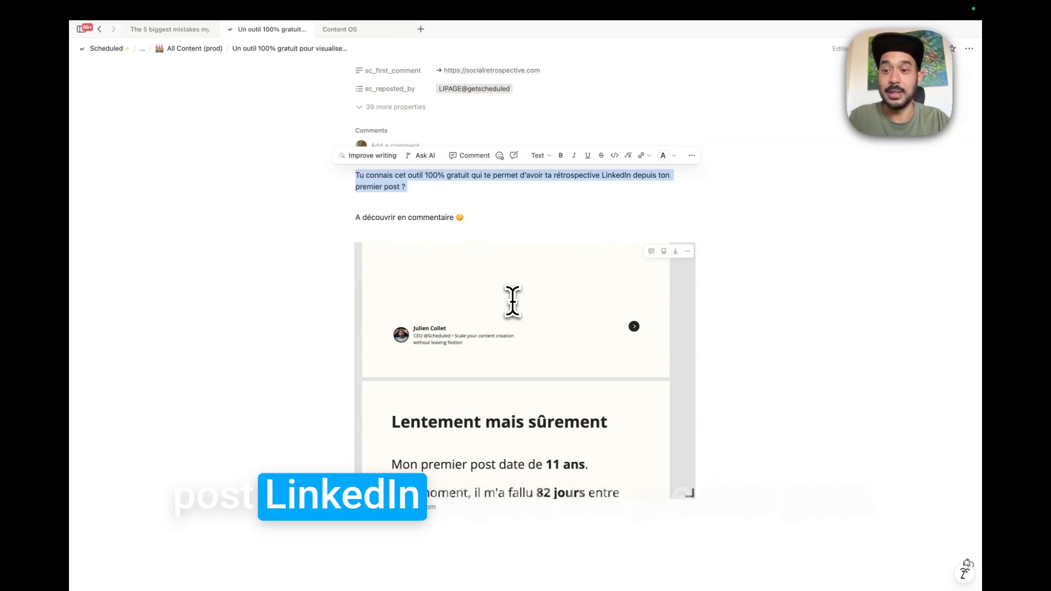
pyautogui.scroll(-5, 509, 328)
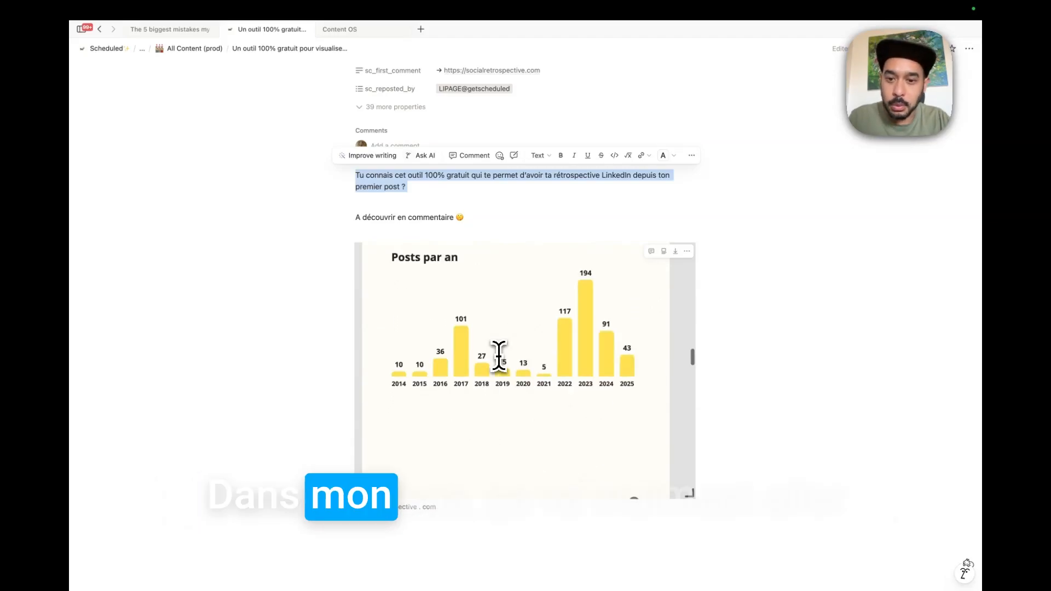
pyautogui.scroll(-3, 397, 372)
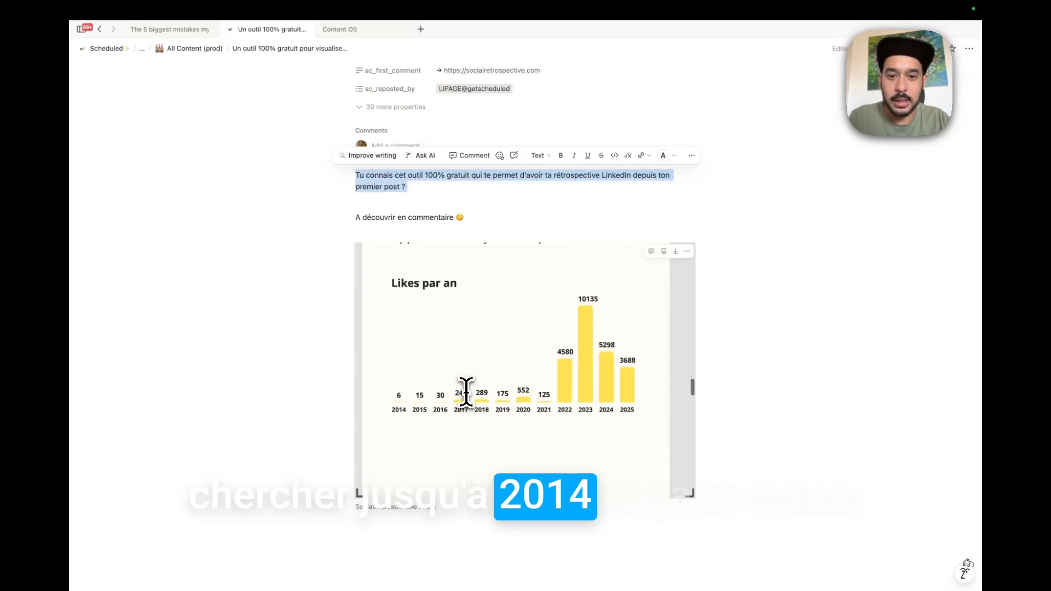
pyautogui.scroll(-3, 466, 392)
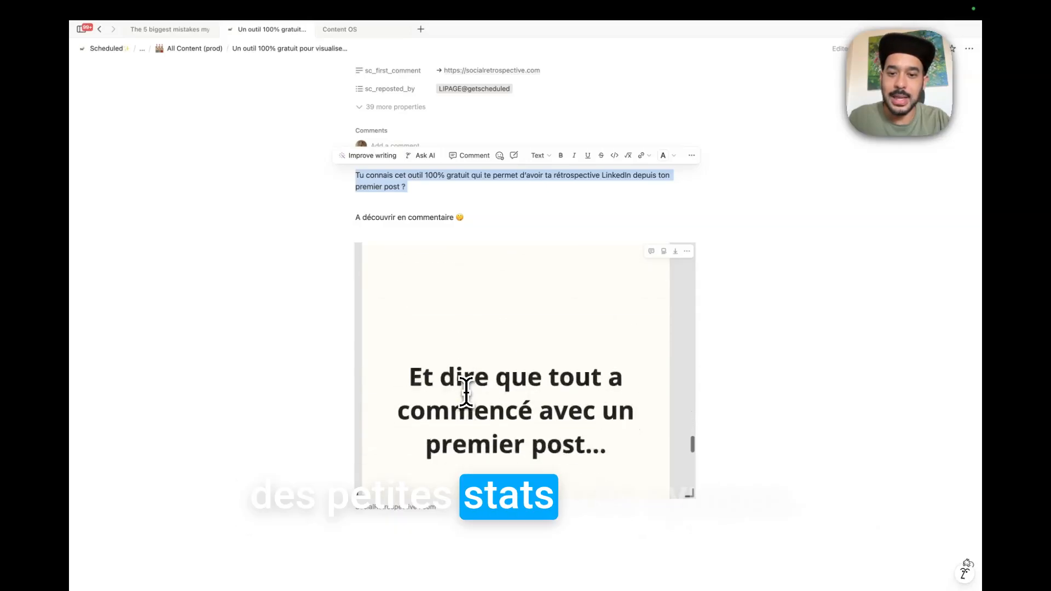
pyautogui.scroll(-3, 466, 392)
pyautogui.scroll(10, 466, 392)
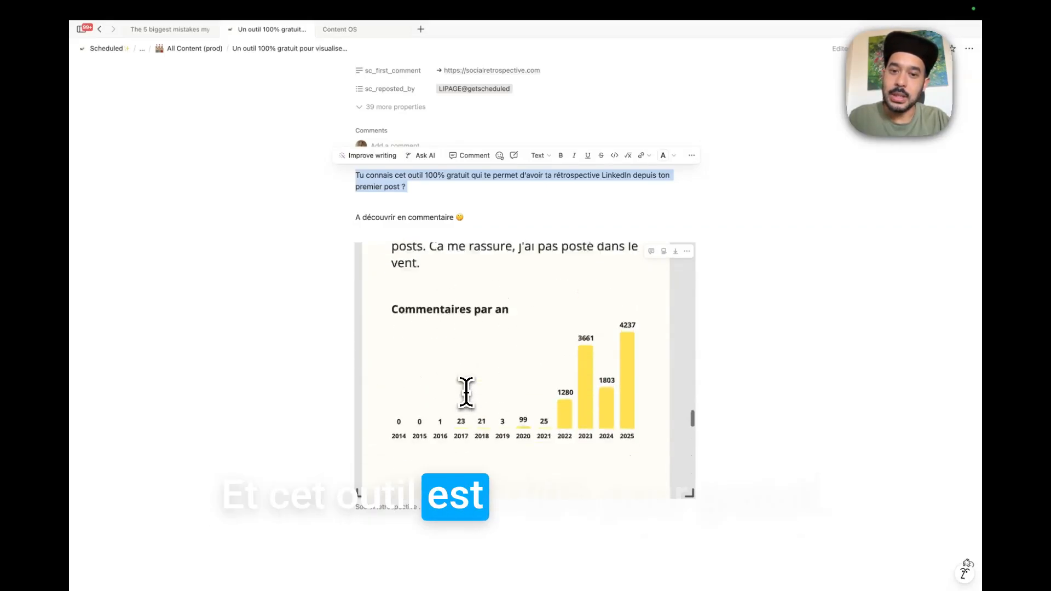
pyautogui.scroll(10, 611, 399)
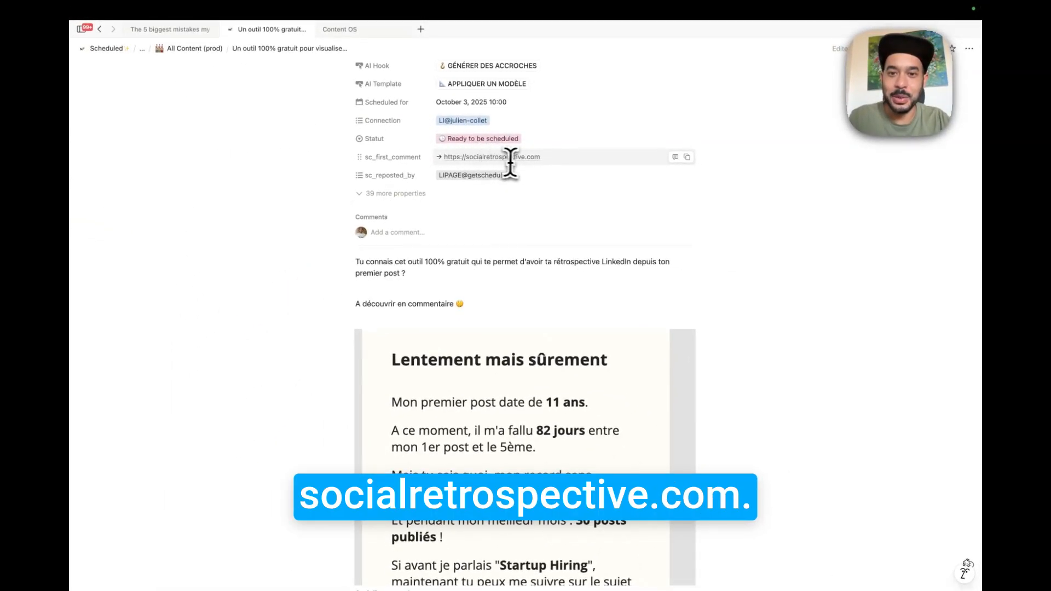
# Scroll back up to the post's title, scheduling properties and PROGRAMMER button.
pyautogui.scroll(2, 561, 263)
pyautogui.scroll(-5, 560, 263)
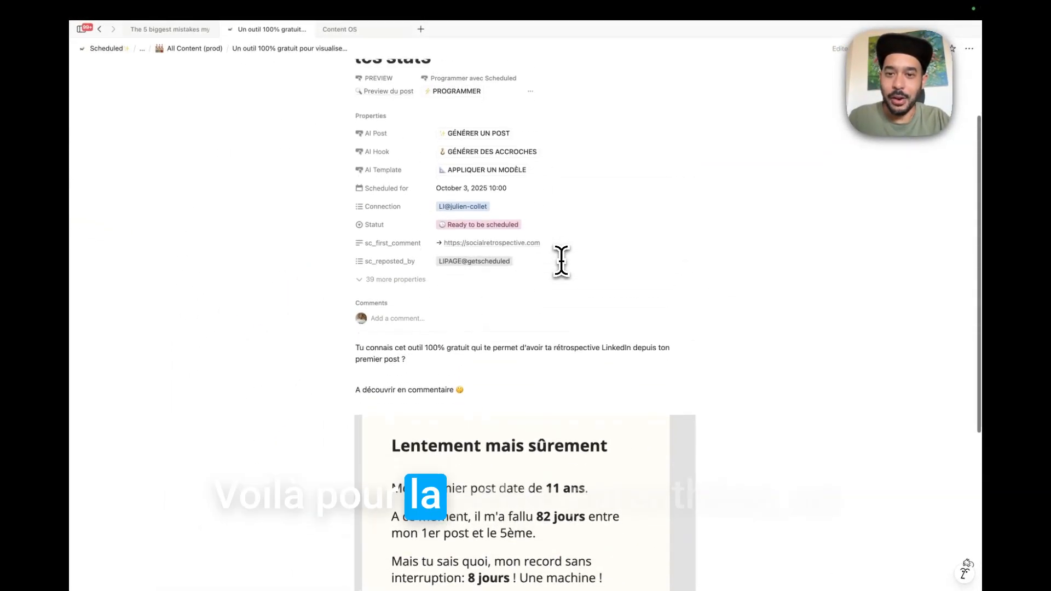
pyautogui.scroll(-2, 561, 261)
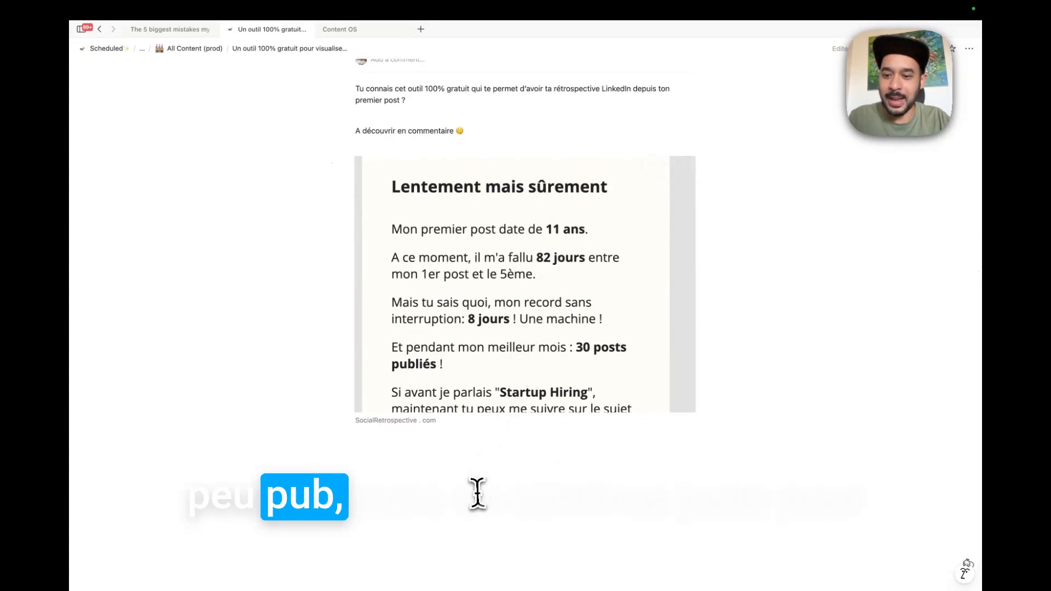
pyautogui.scroll(5, 477, 497)
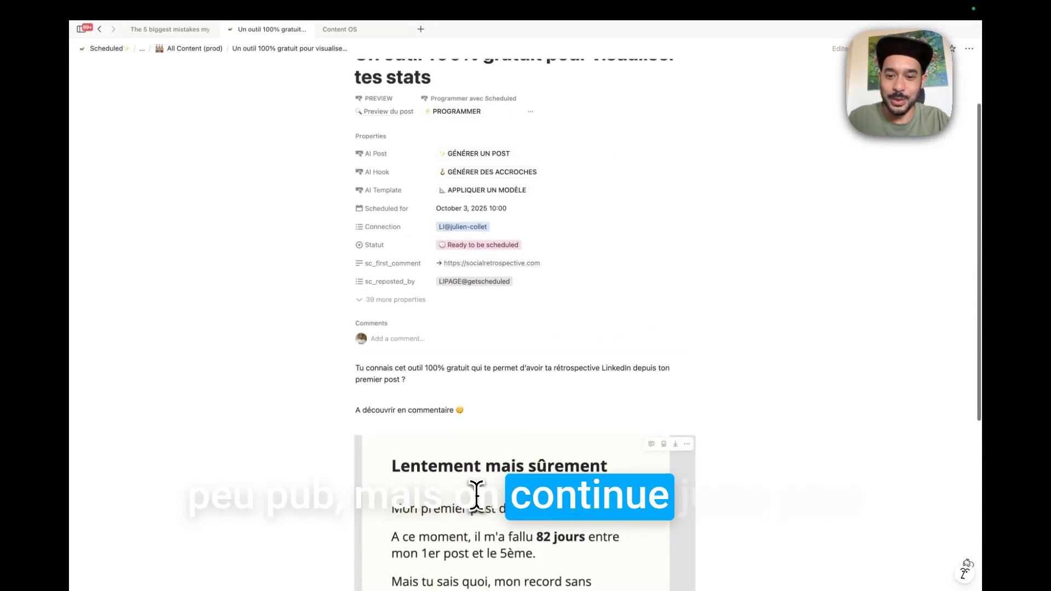
pyautogui.scroll(-2, 457, 427)
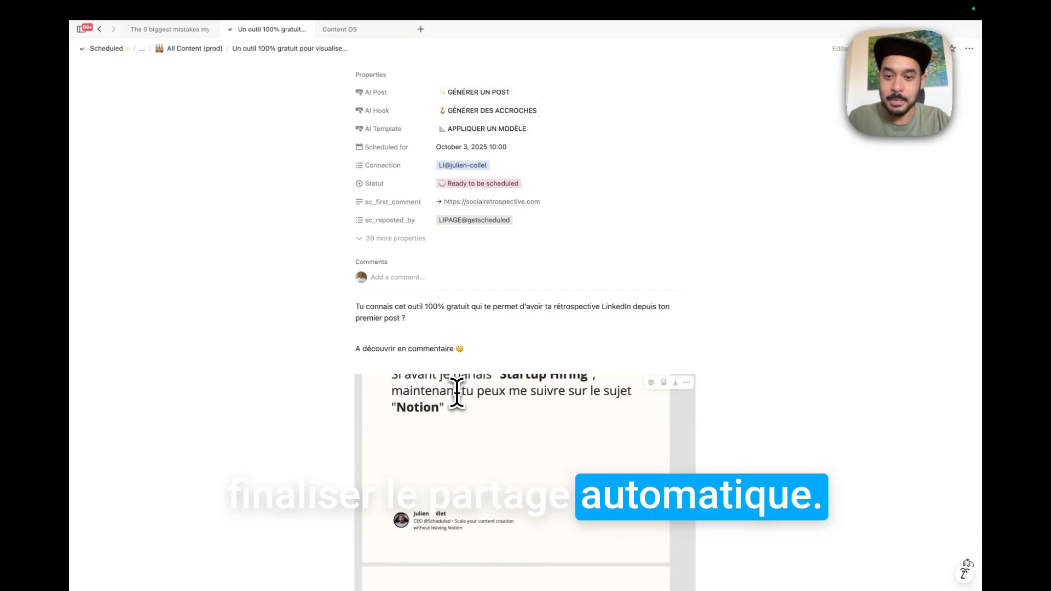
pyautogui.scroll(4, 428, 270)
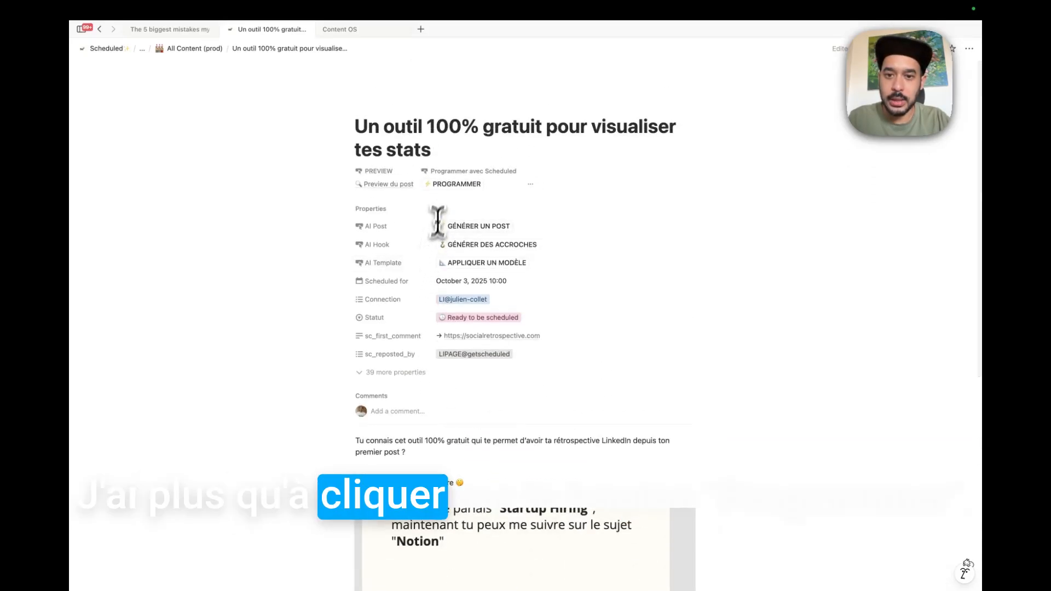
# Run the PROGRAMMER automation, scroll through the post's carousel, and start a page comment.
pyautogui.click(457, 187)
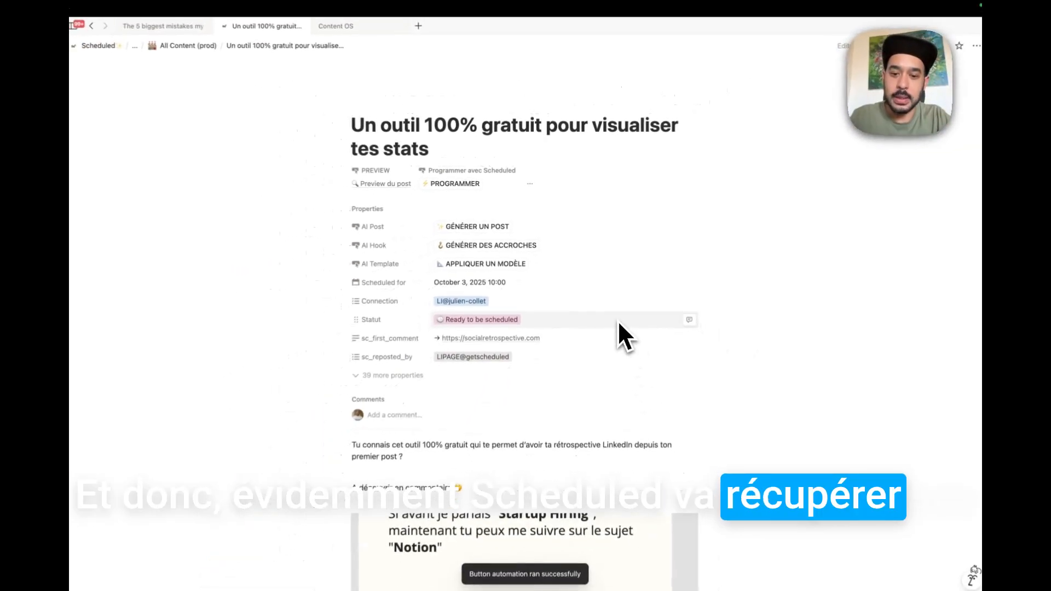
pyautogui.scroll(-3, 617, 318)
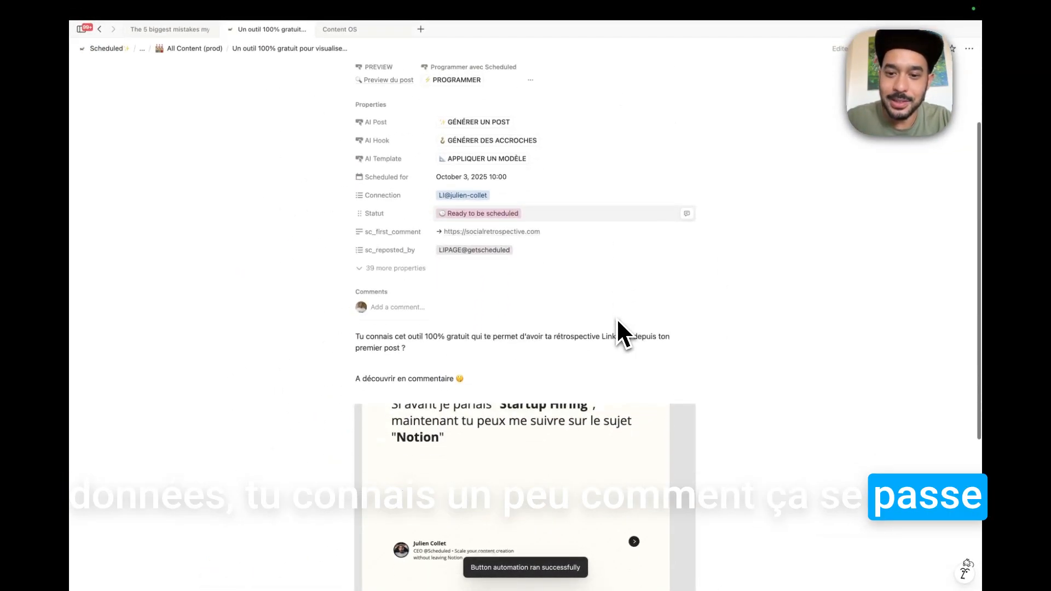
pyautogui.scroll(-1, 616, 318)
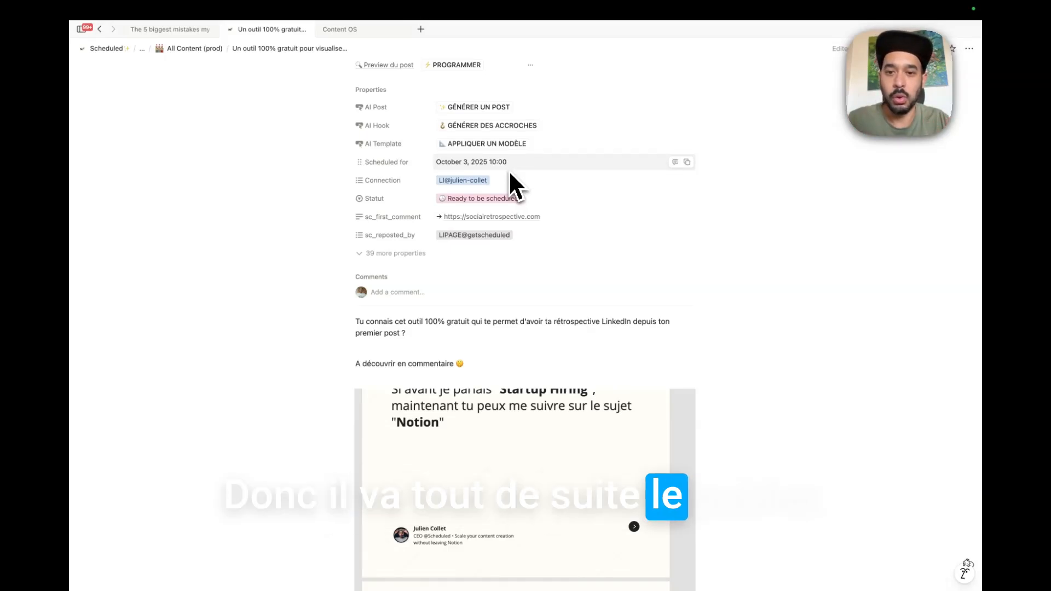
pyautogui.scroll(-3, 499, 307)
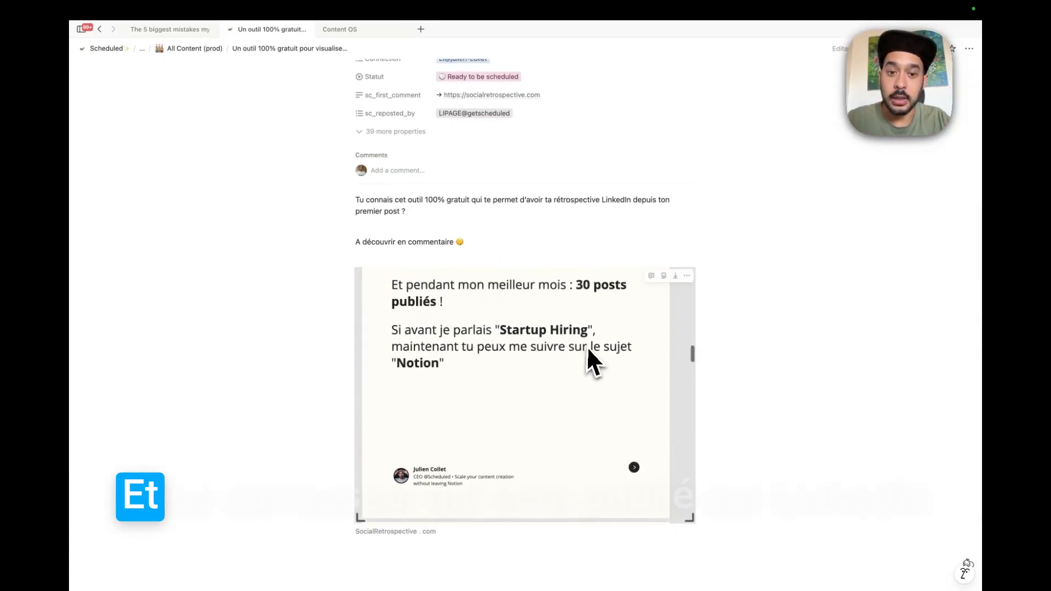
pyautogui.scroll(3, 587, 345)
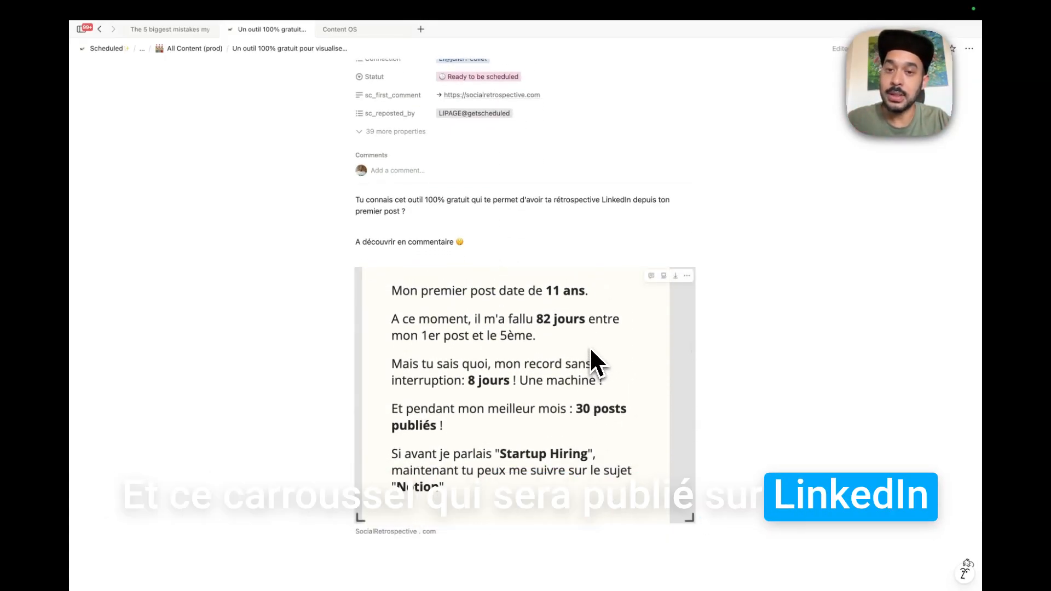
pyautogui.scroll(2, 758, 274)
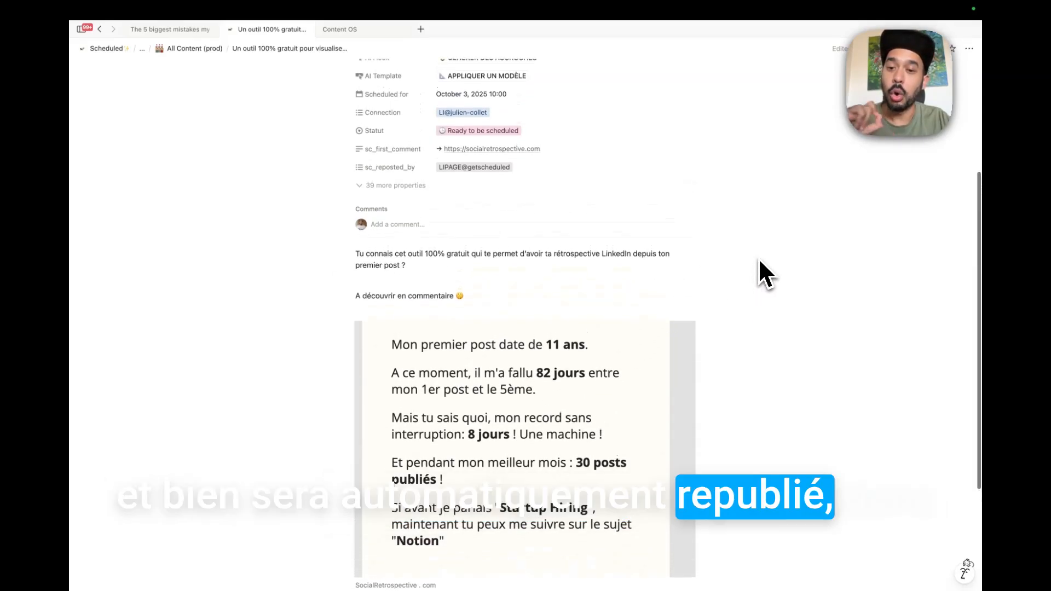
pyautogui.scroll(2, 537, 290)
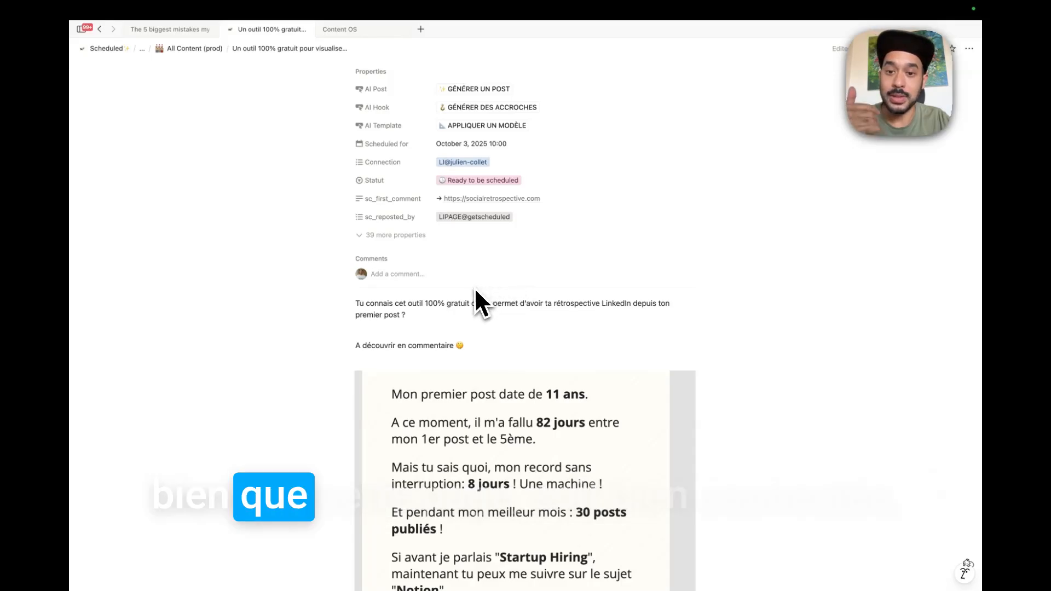
pyautogui.scroll(1, 490, 310)
pyautogui.click(452, 275)
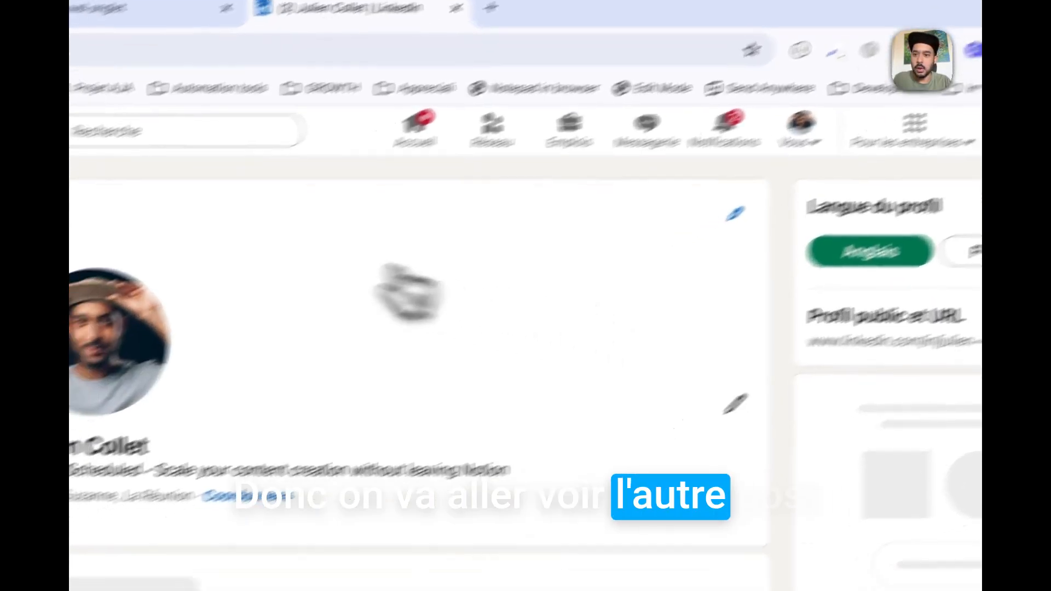
# Reload the LinkedIn profile, open the new post's comment, and return to the Notion page.
pyautogui.scroll(-10, 605, 394)
pyautogui.scroll(-10, 651, 407)
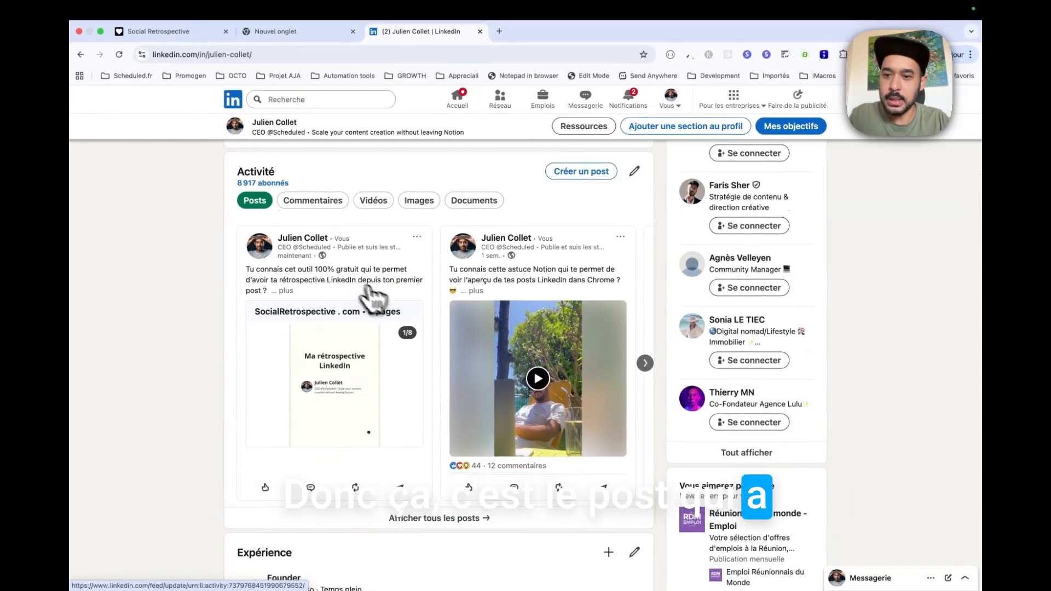
pyautogui.scroll(2, 383, 304)
pyautogui.scroll(-1, 407, 319)
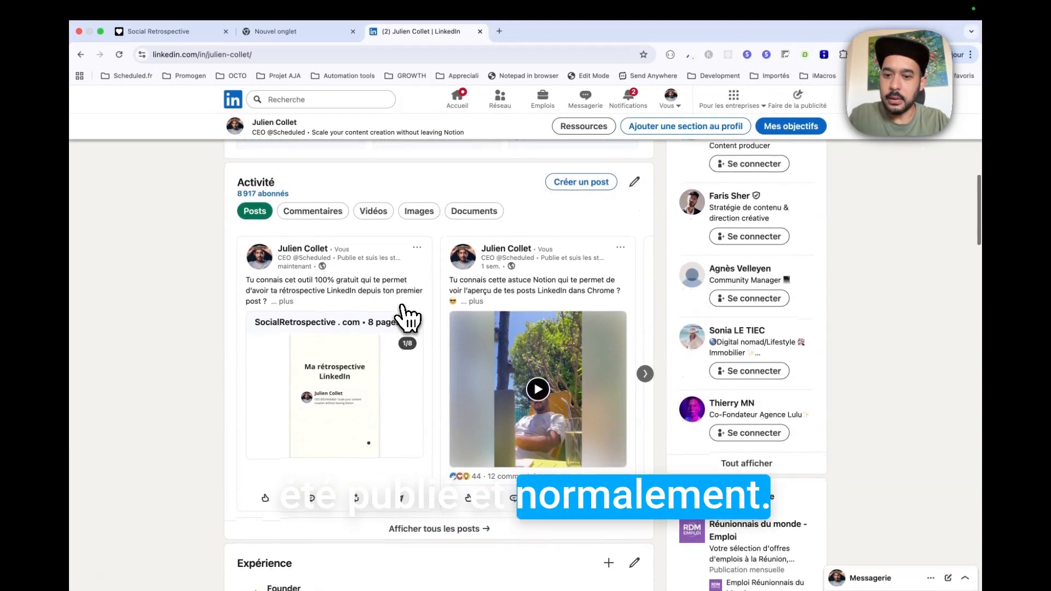
pyautogui.scroll(-2, 406, 317)
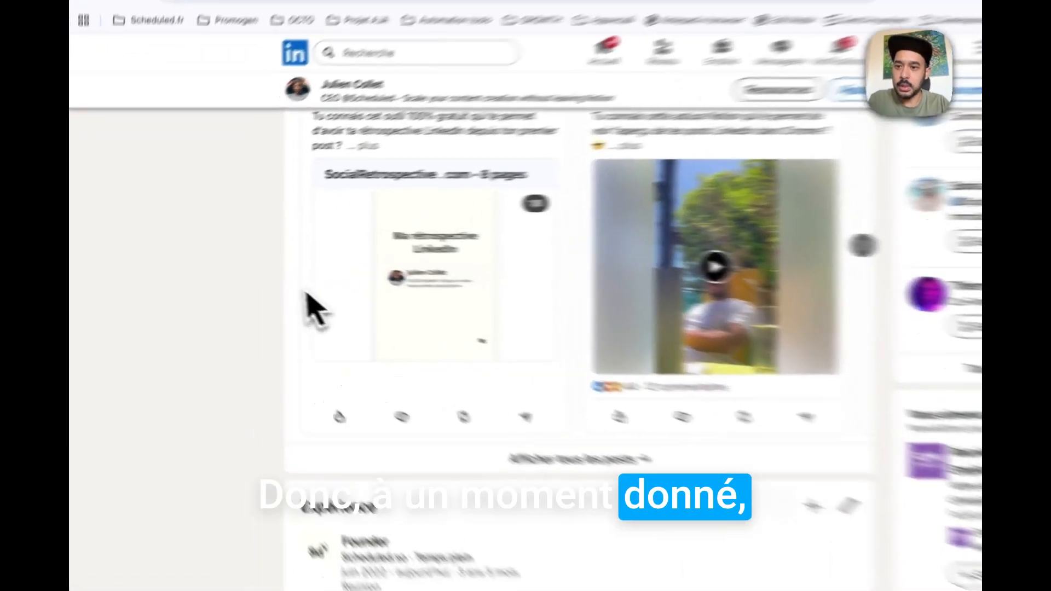
pyautogui.scroll(10, 548, 317)
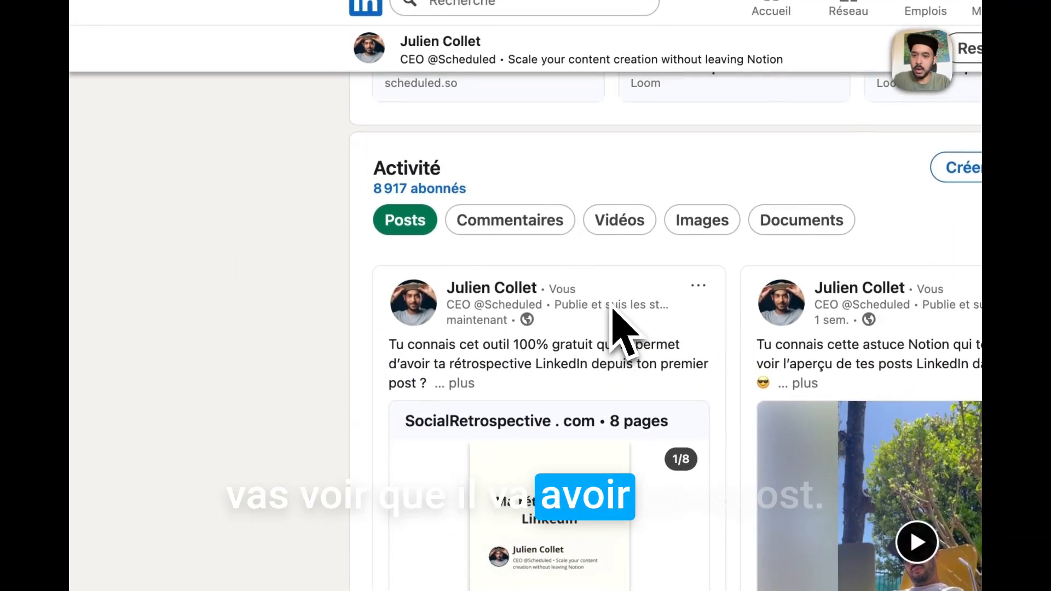
pyautogui.press('super+r')
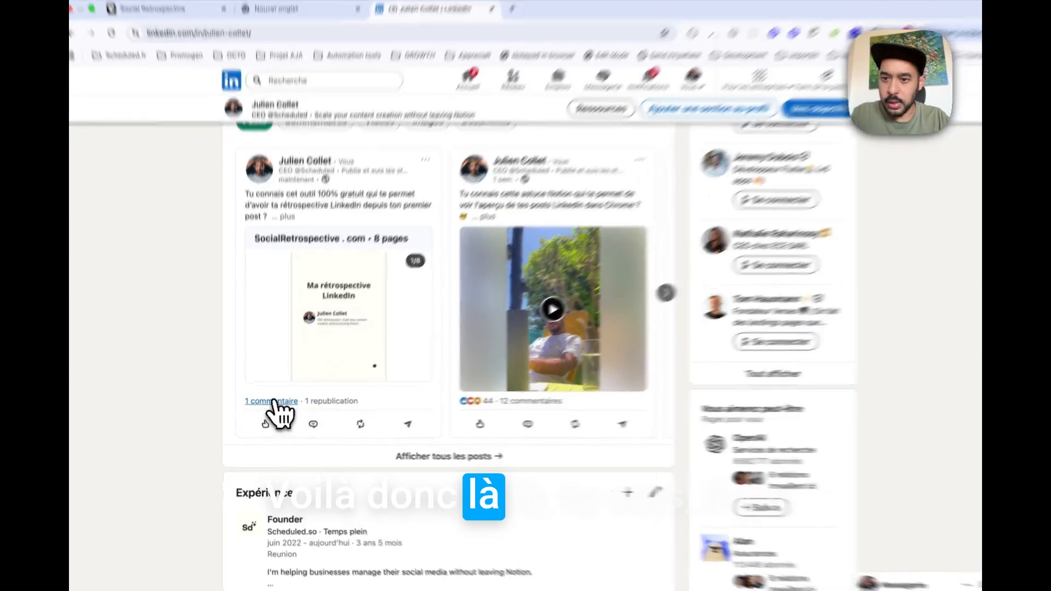
pyautogui.click(271, 404)
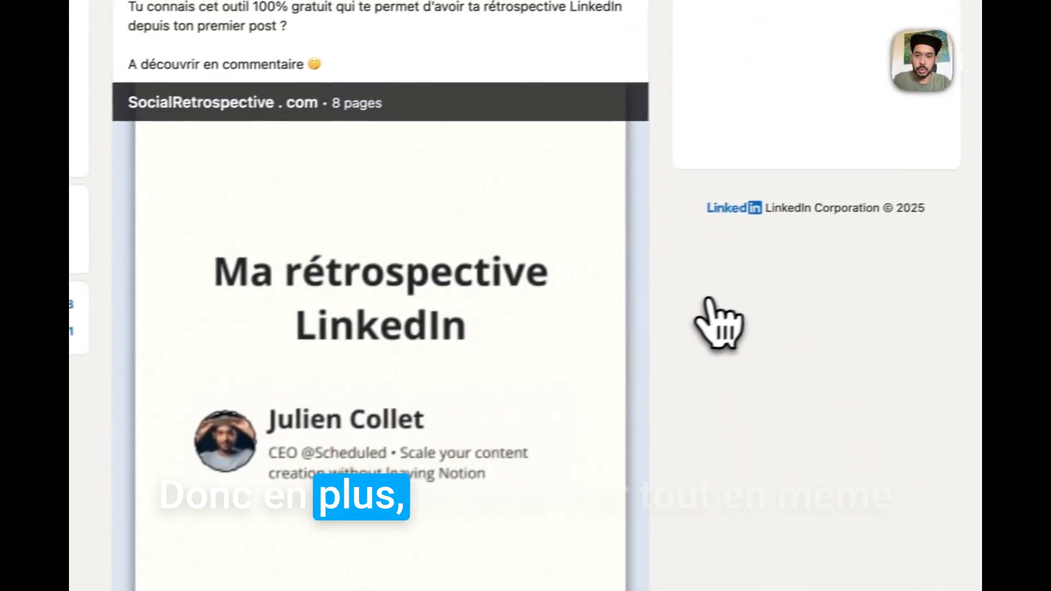
pyautogui.scroll(-4, 602, 328)
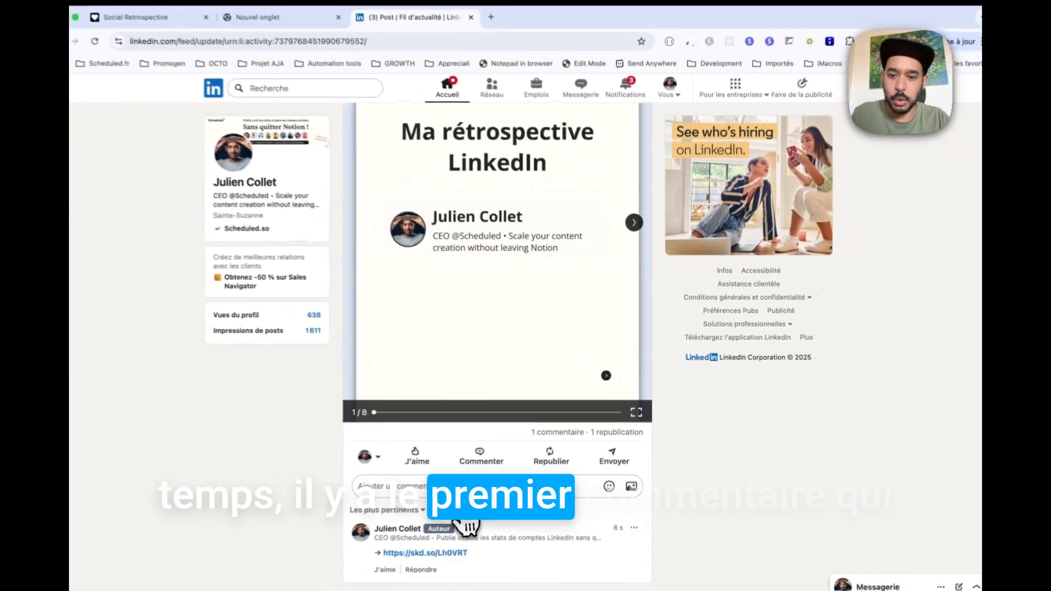
pyautogui.hotkey('ctrl', 'Left')
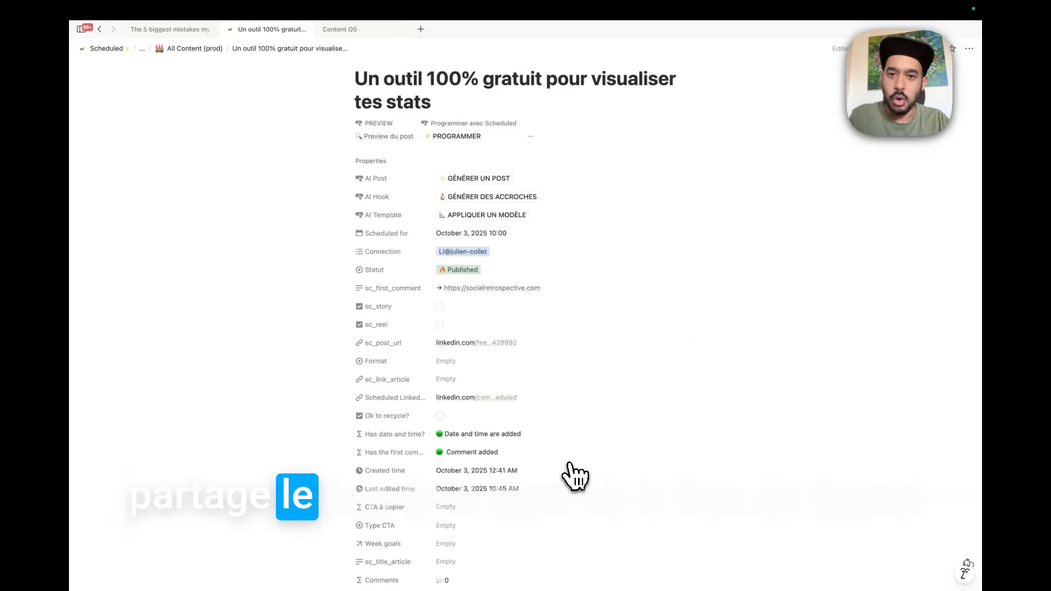
# Collapse Notion's 39 extra properties, then view who republished the LinkedIn post.
pyautogui.scroll(-1, 497, 421)
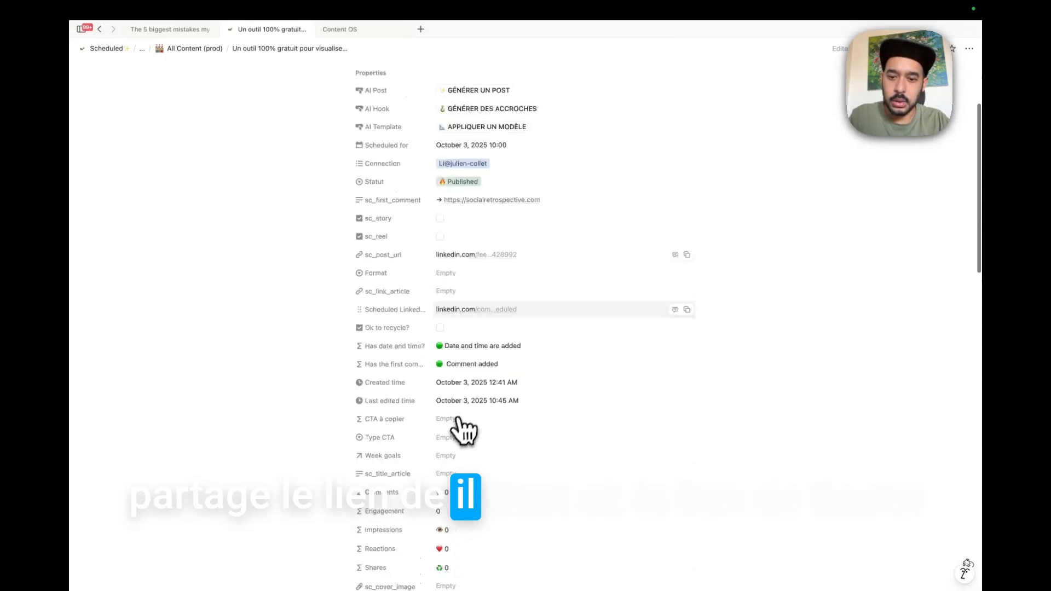
pyautogui.click(390, 237)
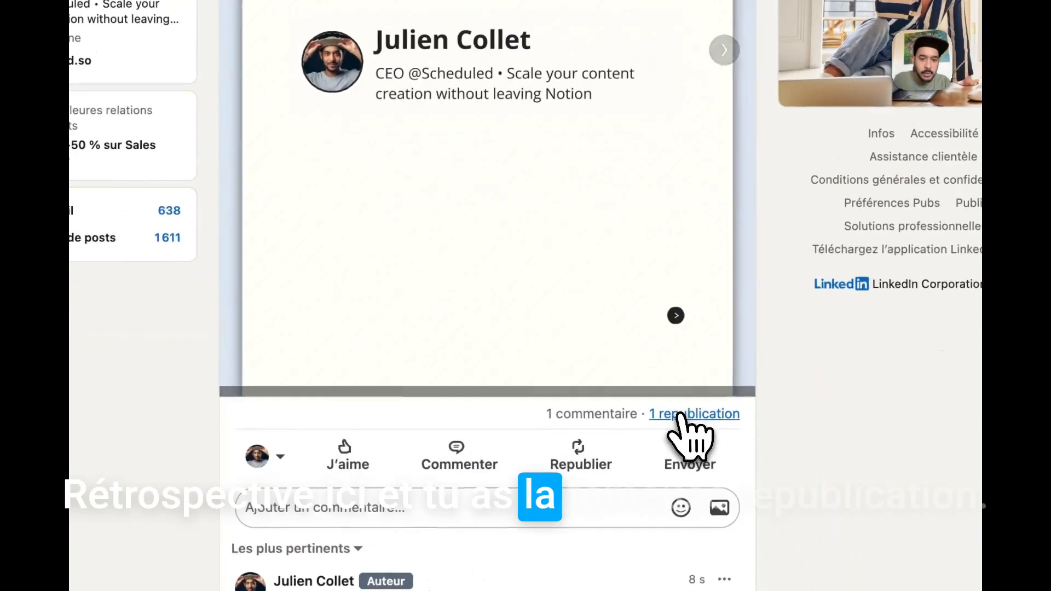
pyautogui.click(681, 414)
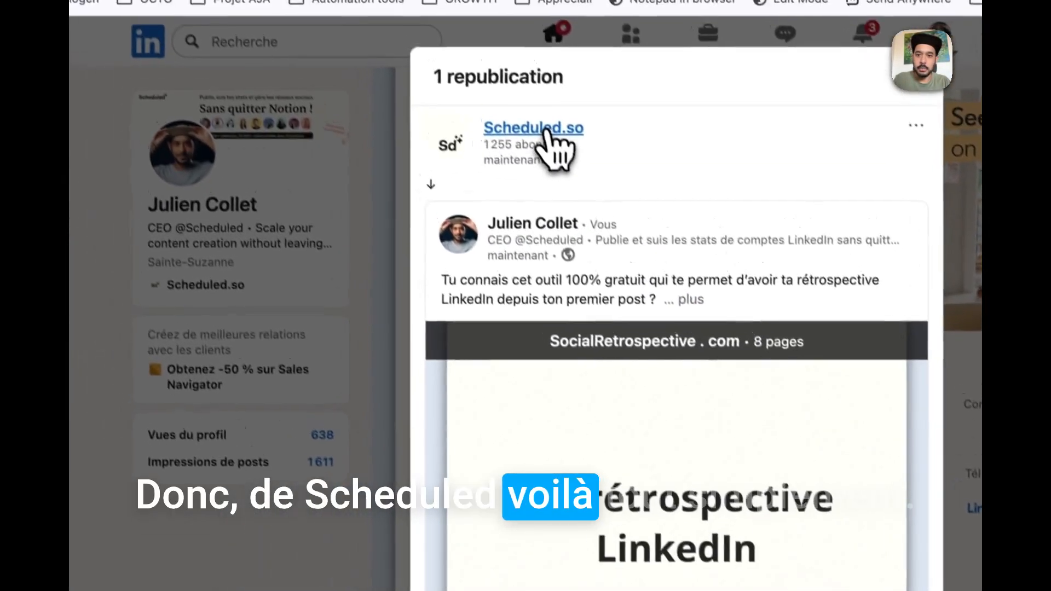
# Open the Scheduled.so company page's posts, then switch to the Social Retrospective site tab.
pyautogui.click(550, 127)
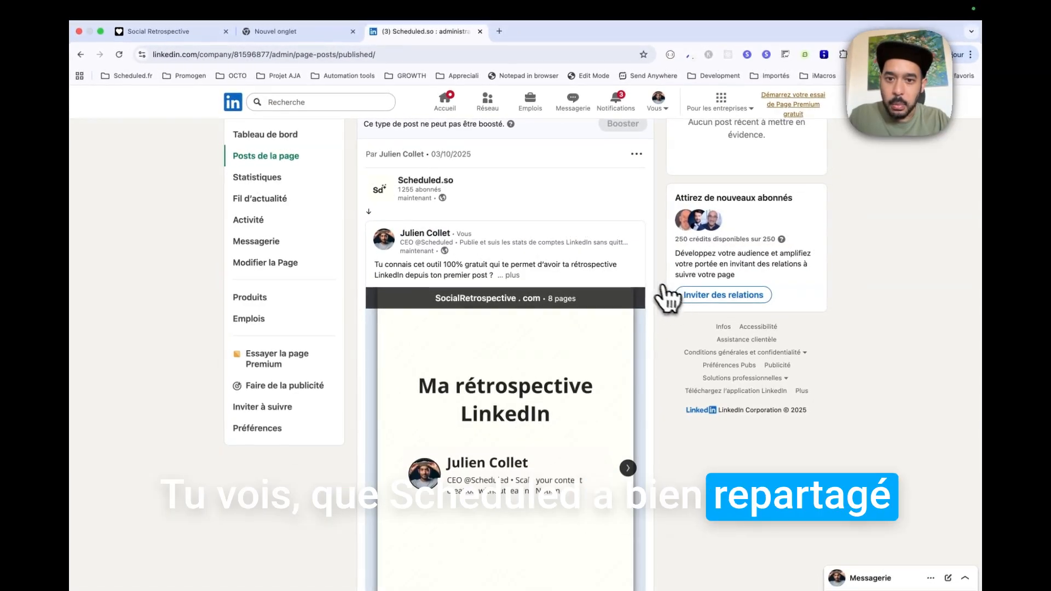
pyautogui.scroll(-3, 651, 293)
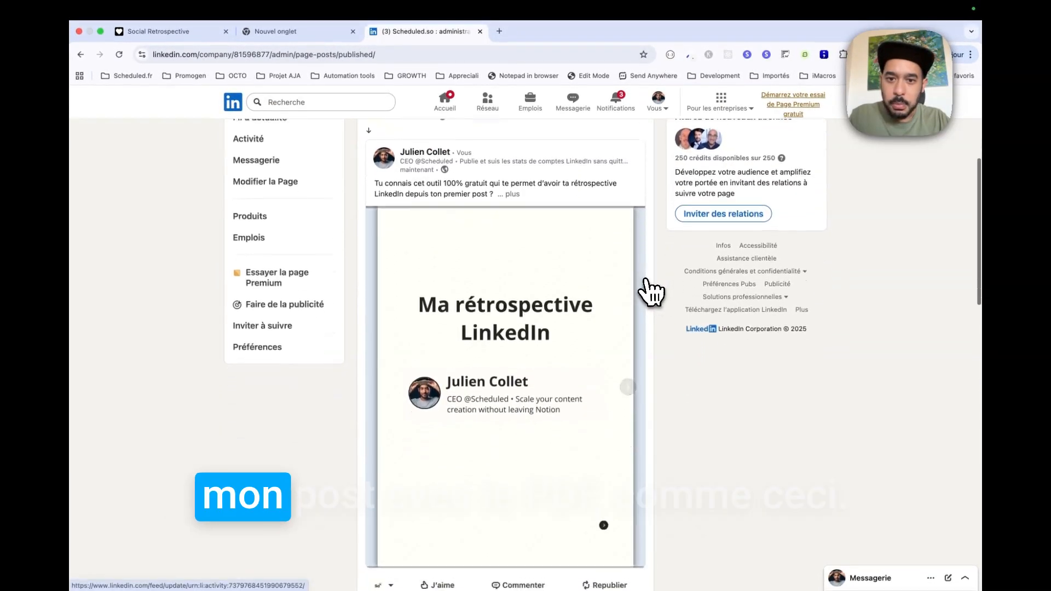
pyautogui.scroll(-2, 643, 298)
pyautogui.scroll(3, 605, 312)
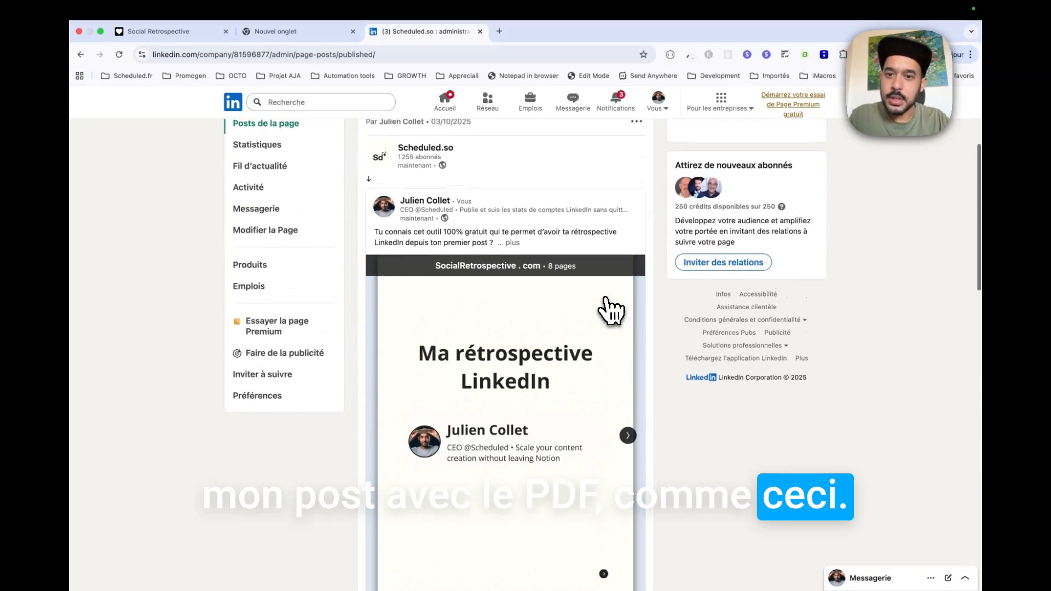
pyautogui.click(164, 31)
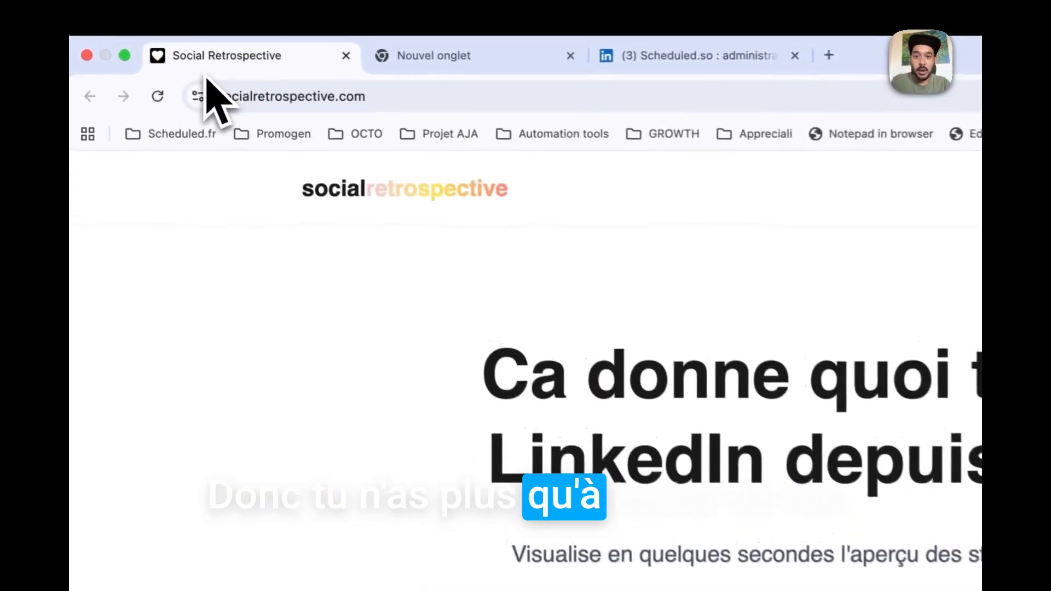